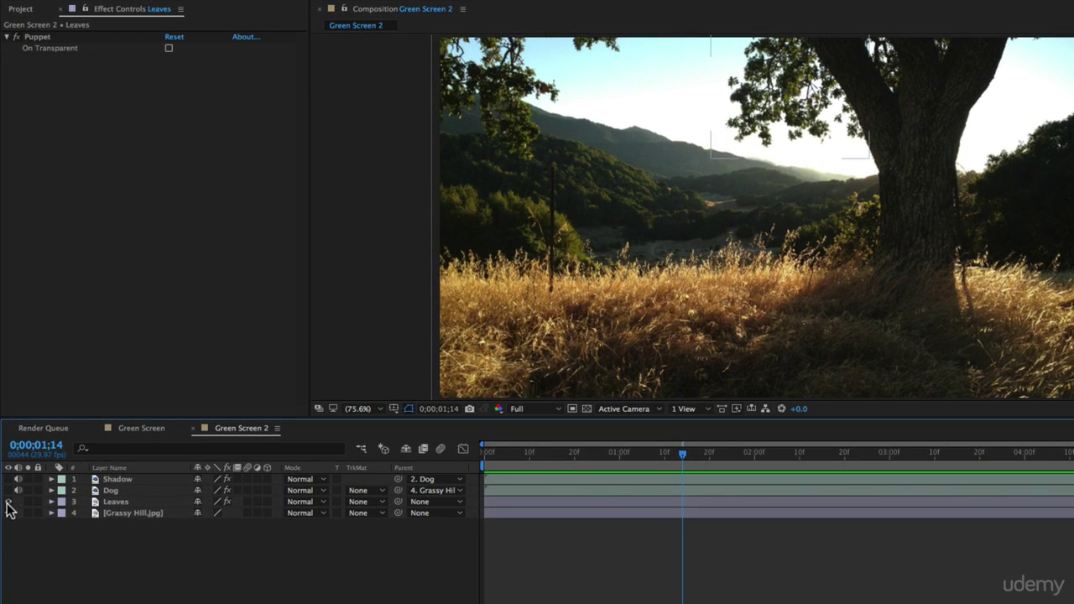
# Step: Save the project and duplicate the Grassy Hill.jpg background layer
pyautogui.click(123, 513)
pyautogui.press('super+s')
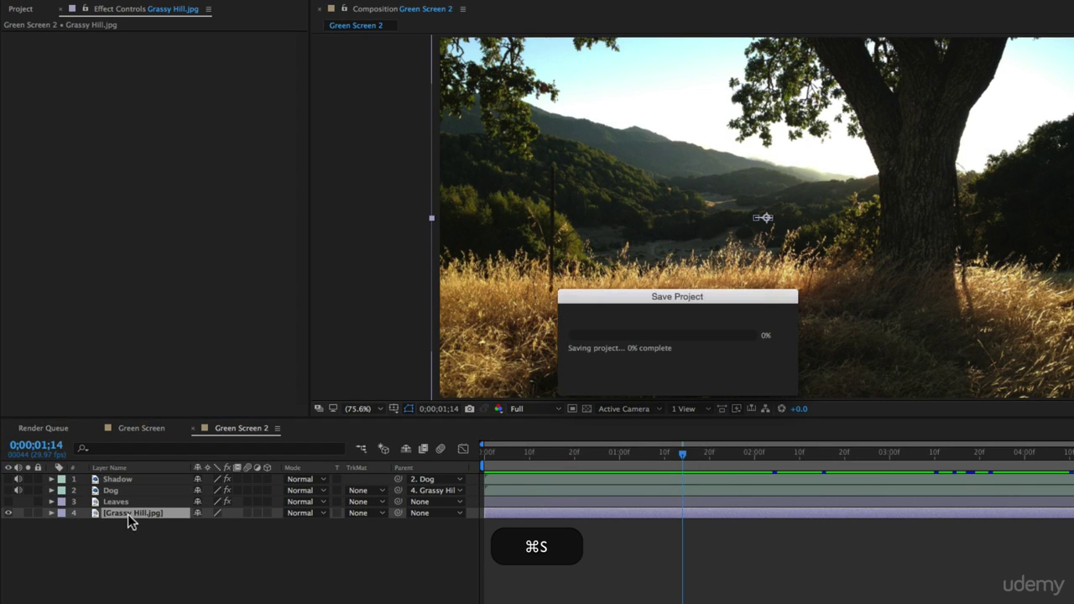
pyautogui.press('super+d')
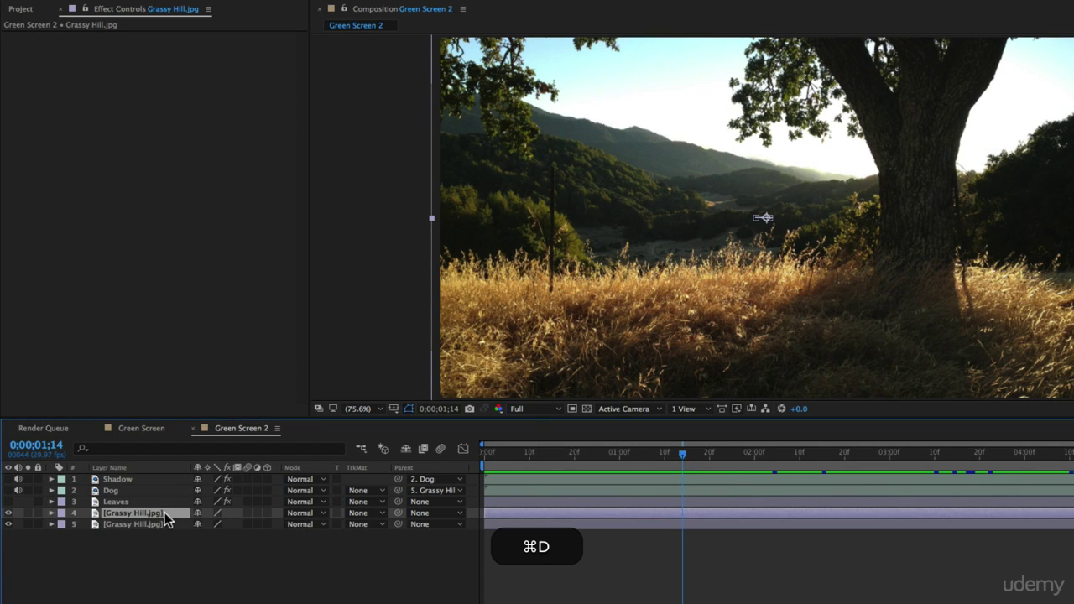
# Step: Rename the upper copy of the Grassy Hill.jpg layer as Grass
pyautogui.press('Return')
pyautogui.write('Sky')
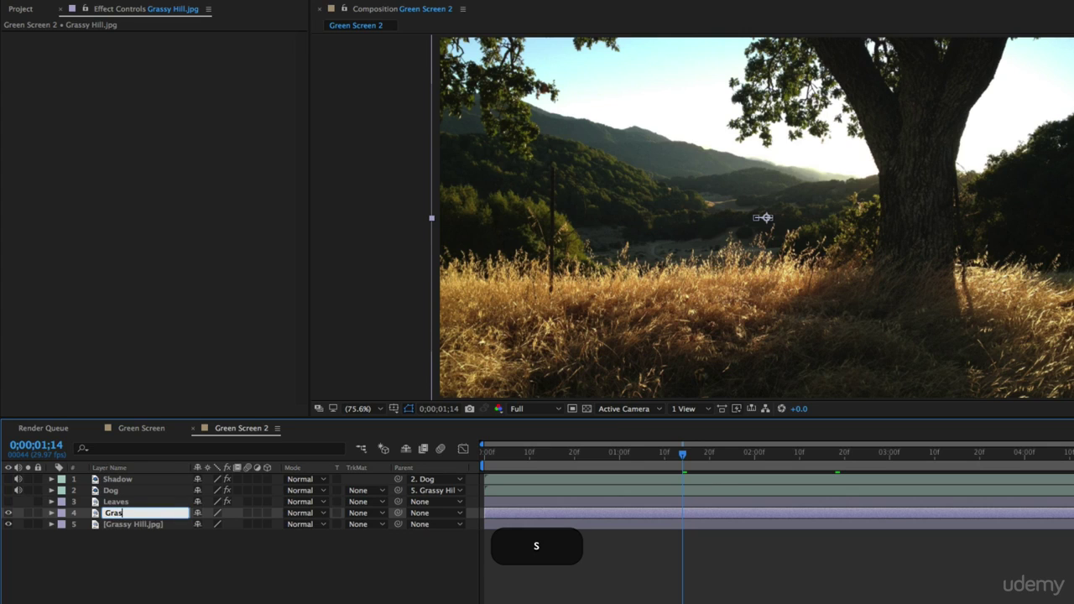
pyautogui.press('Return')
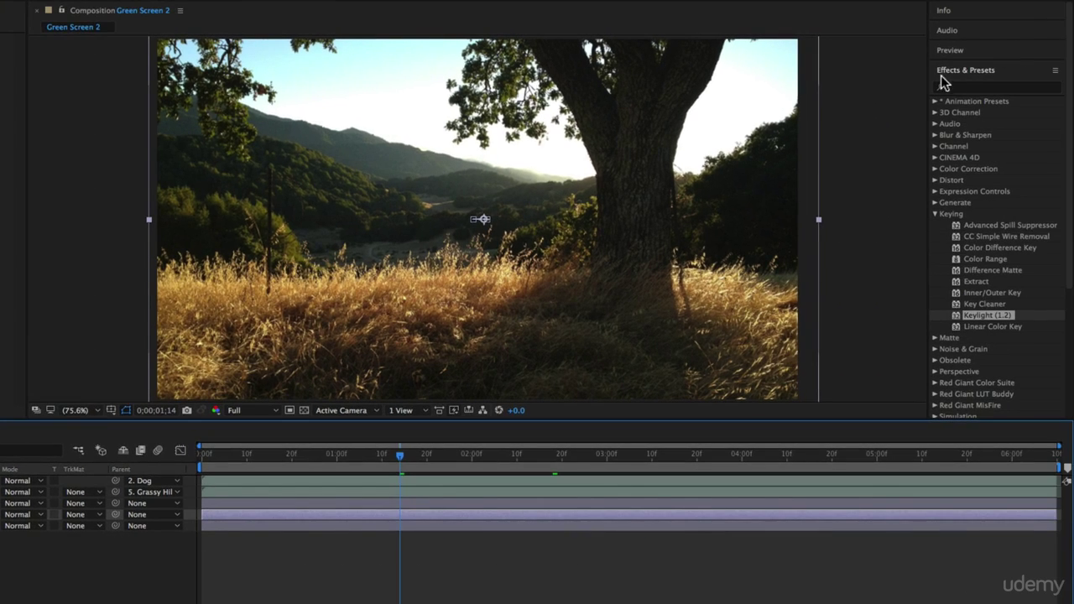
# Step: Find the Distort effect Ripple by searching for "ripple" and apply it to the Grass layer
pyautogui.click(958, 87)
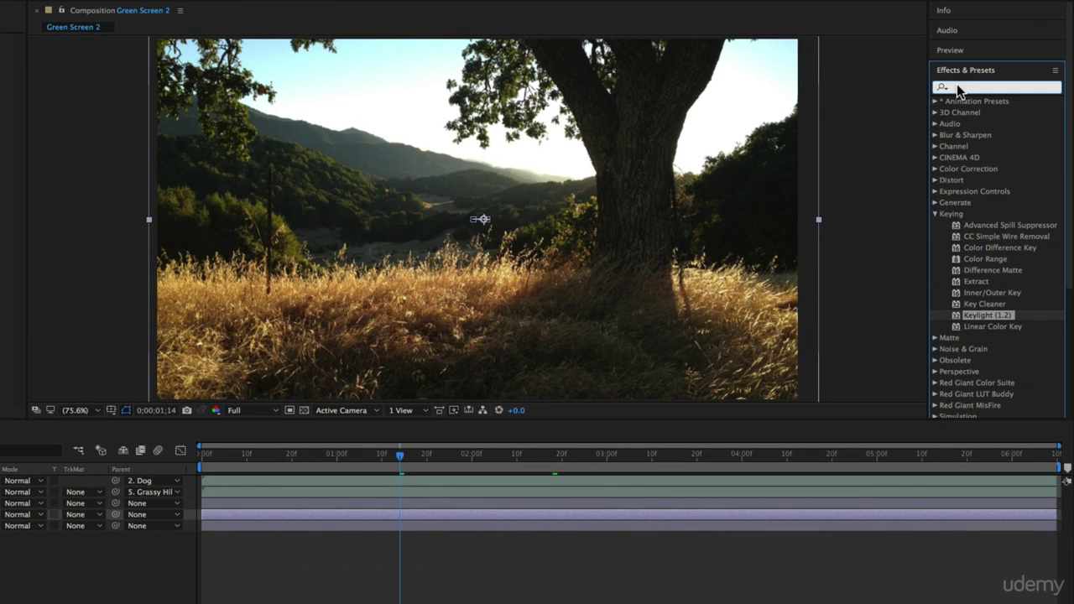
pyautogui.write('ripple')
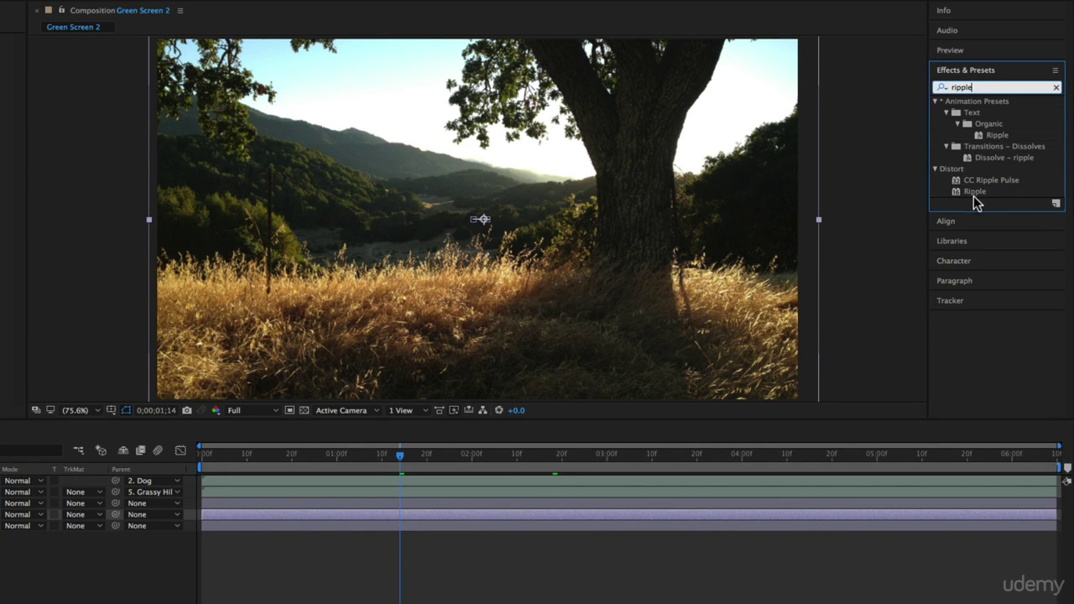
pyautogui.click(974, 192)
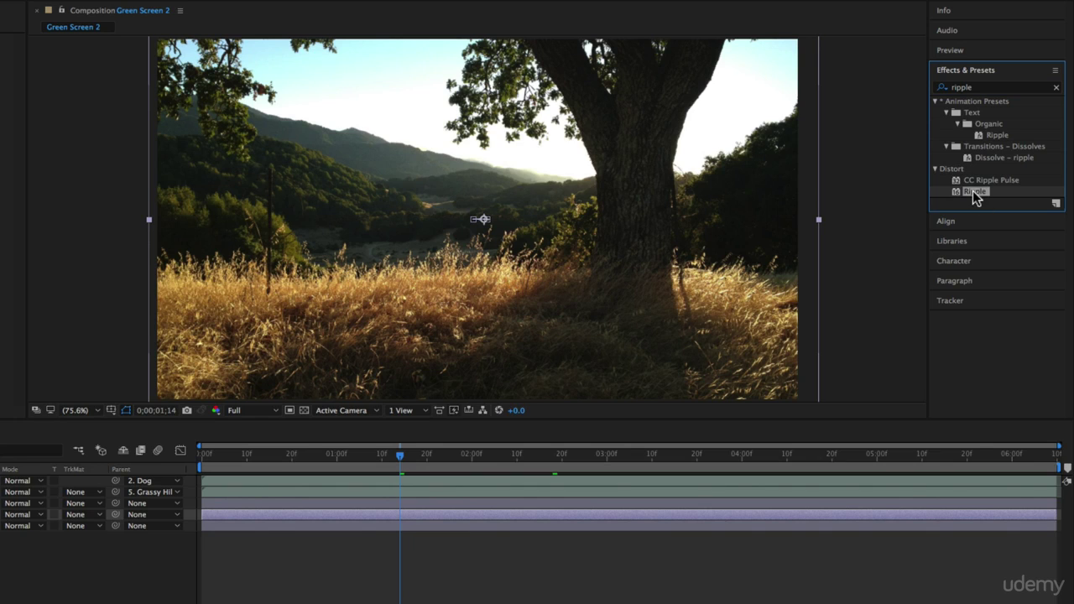
pyautogui.moveTo(974, 191); pyautogui.dragTo(487, 377)
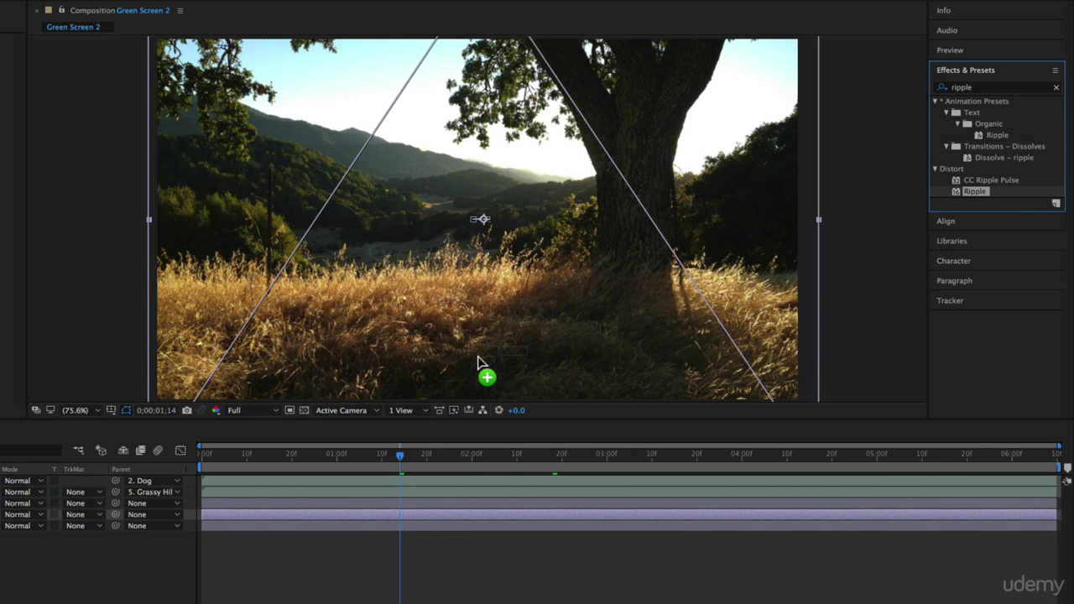
pyautogui.press('super+z')
pyautogui.moveTo(981, 192); pyautogui.dragTo(407, 520)
pyautogui.click(298, 189)
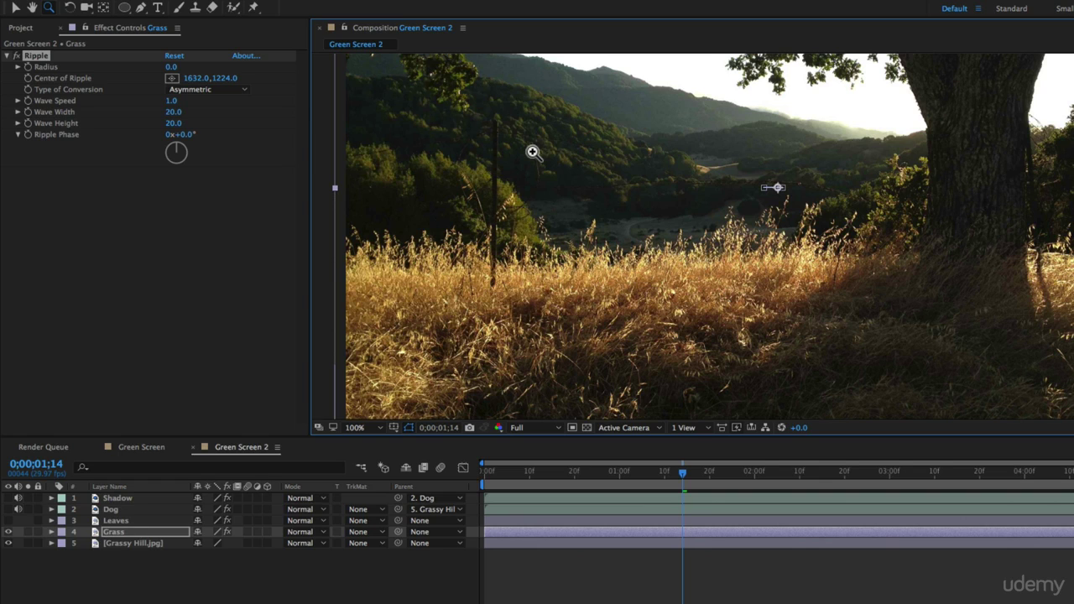
# Step: Place the Ripple's center in the grass at about 1108.9, 1506.9 and set its radius to 45
pyautogui.click(171, 81)
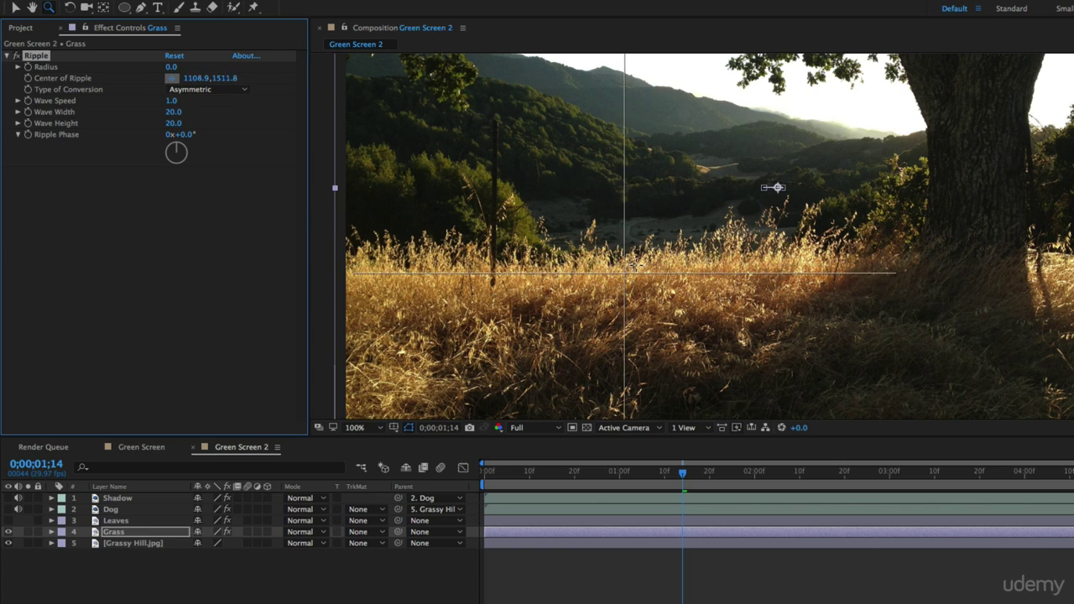
pyautogui.click(636, 264)
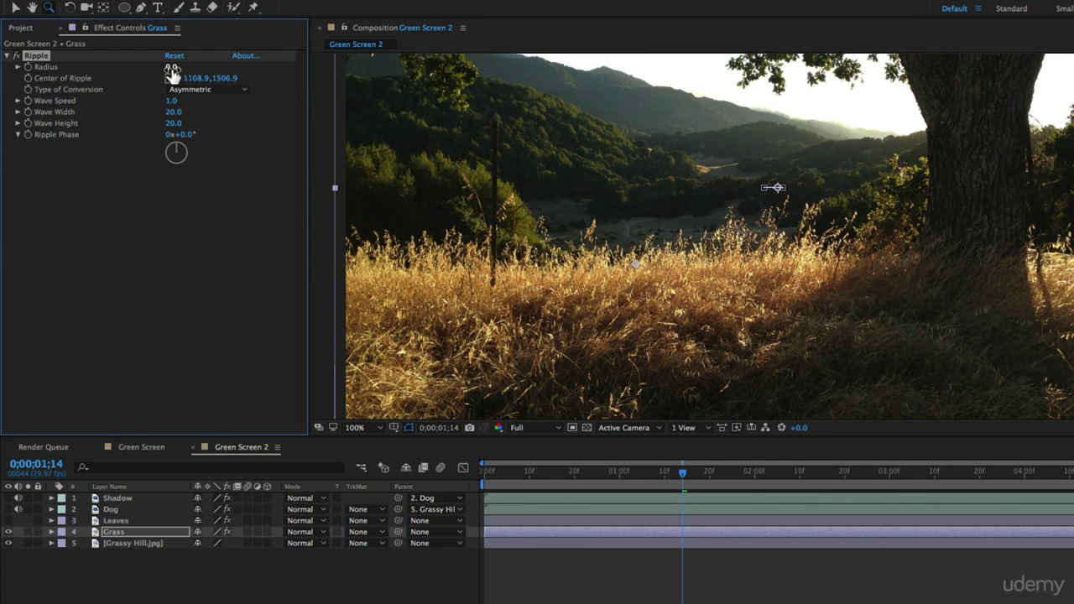
pyautogui.moveTo(184, 67)
pyautogui.mouseDown()
pyautogui.moveTo(203, 69)
pyautogui.moveTo(173, 73)
pyautogui.moveTo(196, 75)
pyautogui.mouseUp()
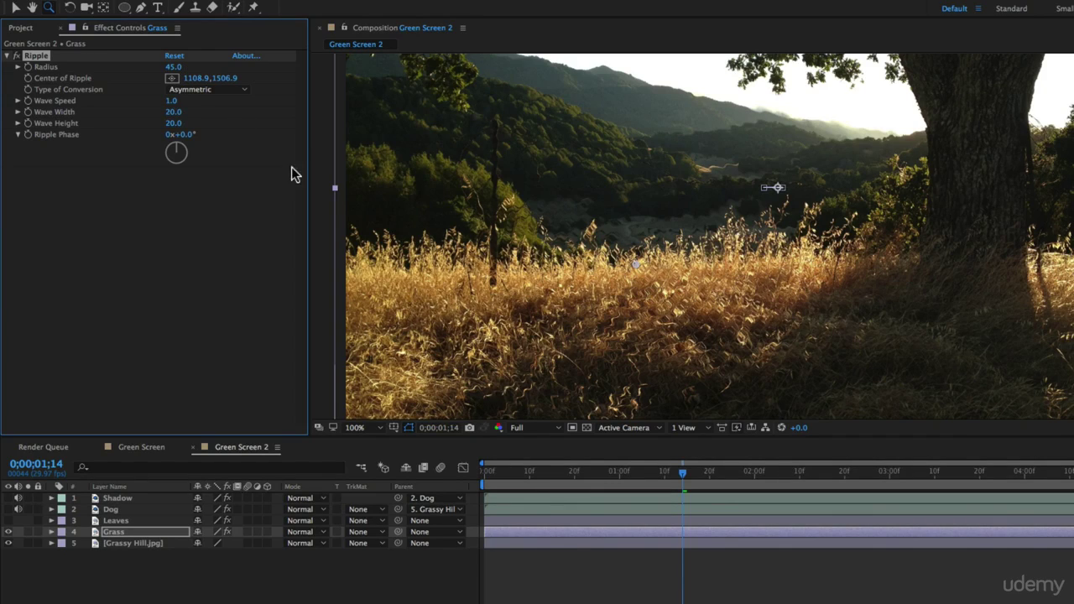
# Step: Adjust the Ripple's waves on the Grass layer to a wave width of 9.5 and a wave height of 4
pyautogui.moveTo(196, 124); pyautogui.dragTo(224, 122)
pyautogui.moveTo(566, 478); pyautogui.dragTo(621, 501)
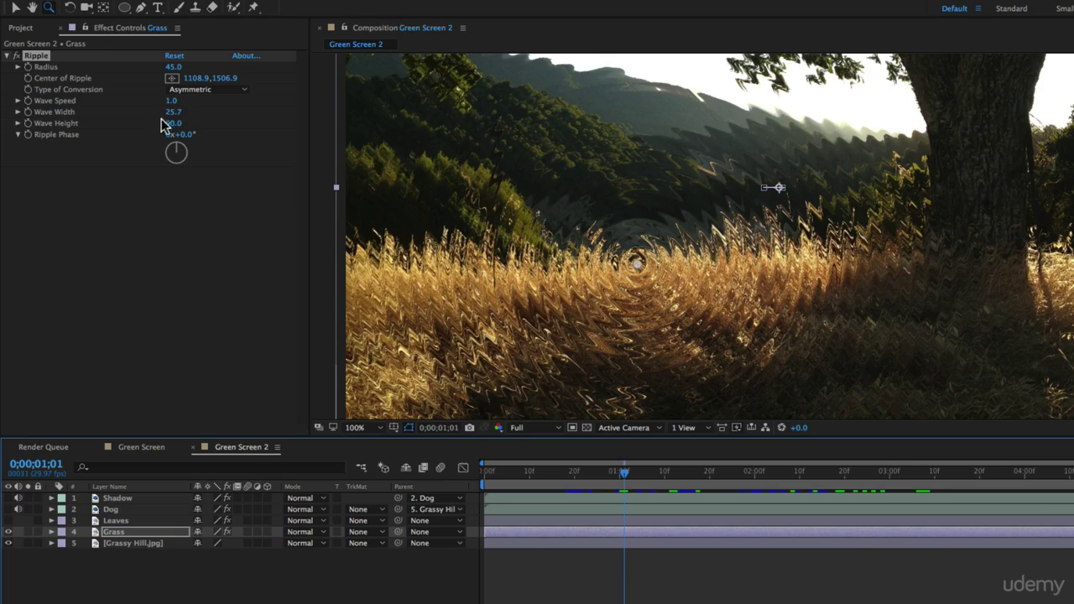
pyautogui.moveTo(176, 115); pyautogui.dragTo(83, 126)
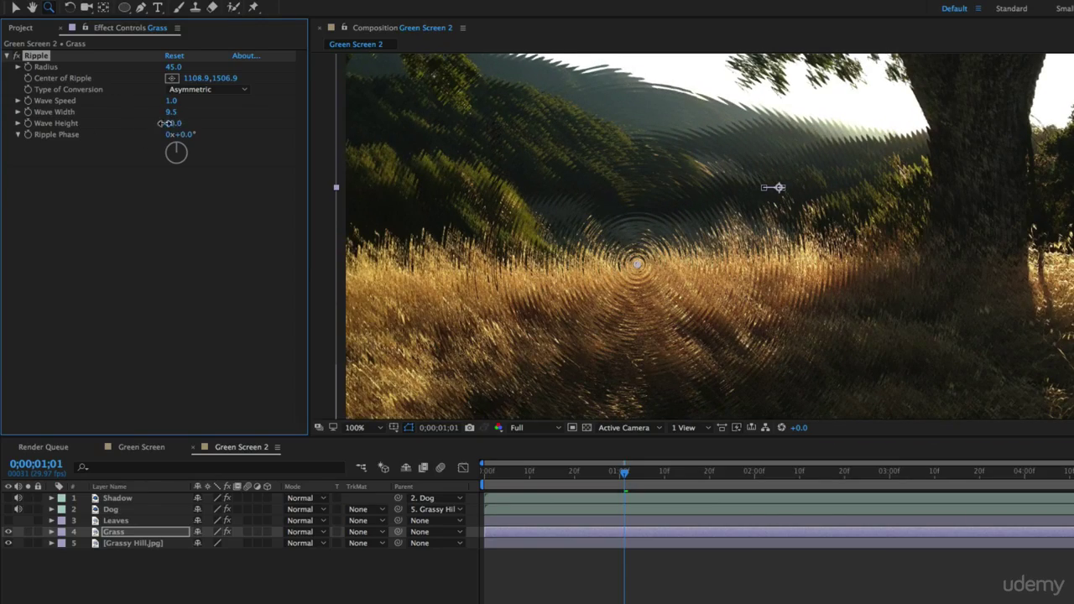
pyautogui.moveTo(165, 123); pyautogui.dragTo(126, 132)
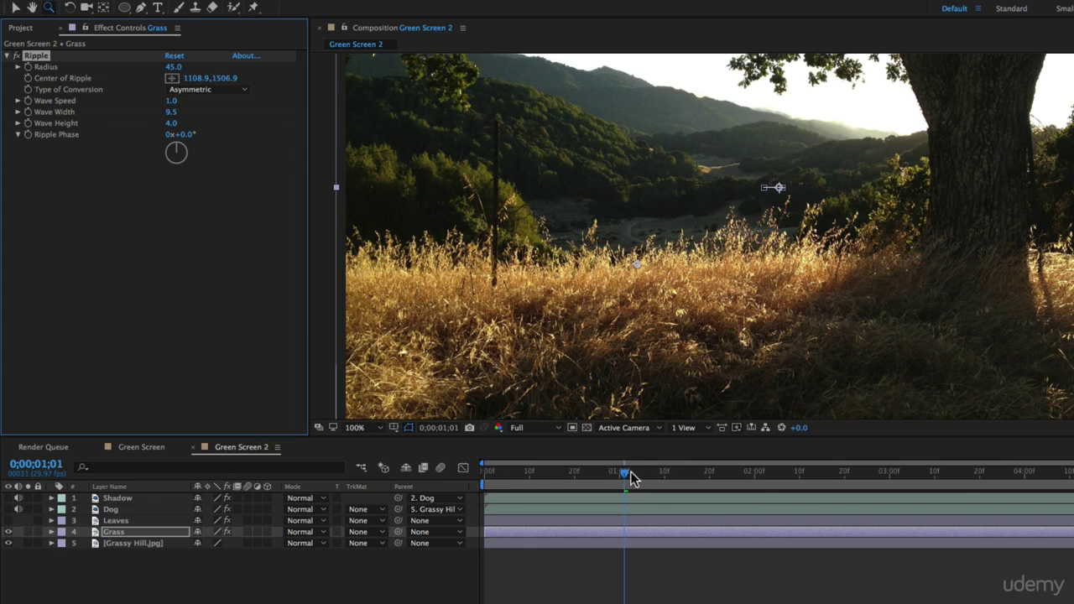
# Step: Shorten the work area to about the first two seconds and preview the rippling grass from the start
pyautogui.moveTo(631, 478); pyautogui.dragTo(377, 479)
pyautogui.press('space')
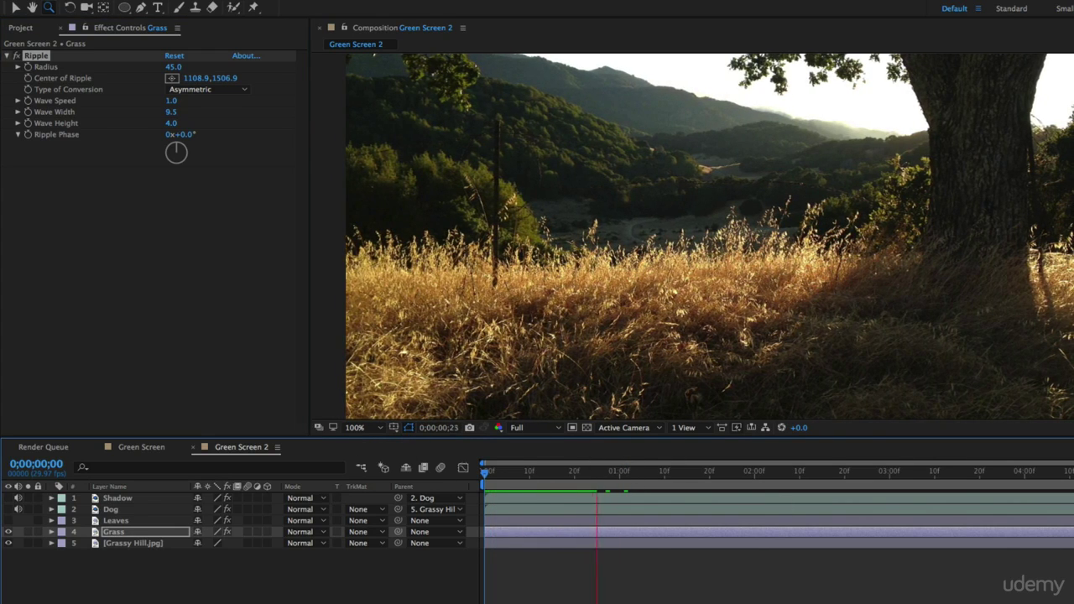
pyautogui.moveTo(1072, 484)
pyautogui.mouseDown()
pyautogui.moveTo(697, 484)
pyautogui.moveTo(761, 487)
pyautogui.mouseUp()
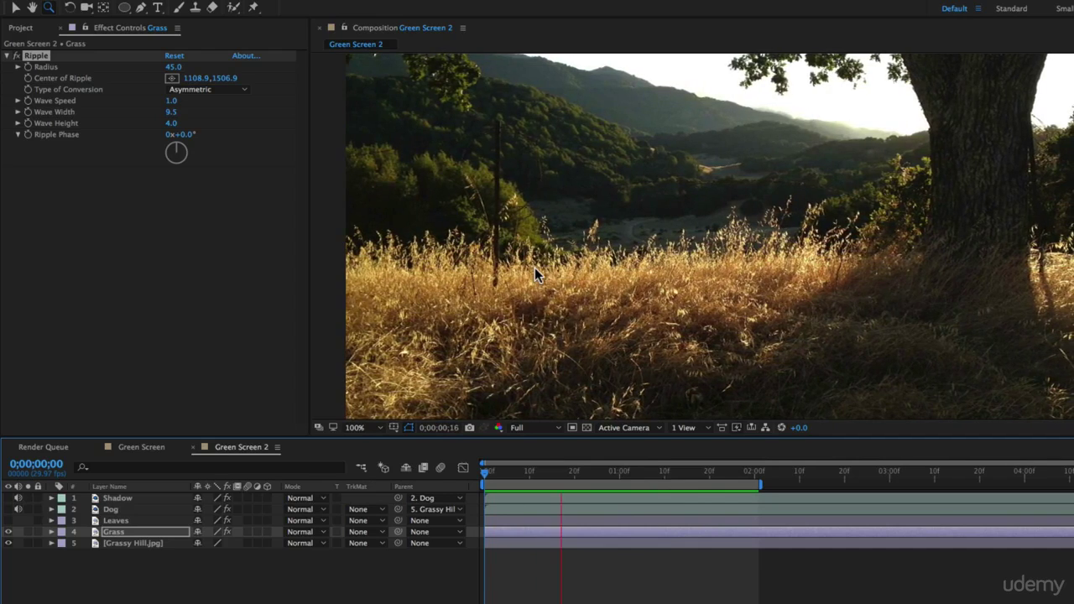
pyautogui.press('space')
# Step: Set the Ripple's wave speed to 0.5 and deselect the Grass layer
pyautogui.click(173, 101)
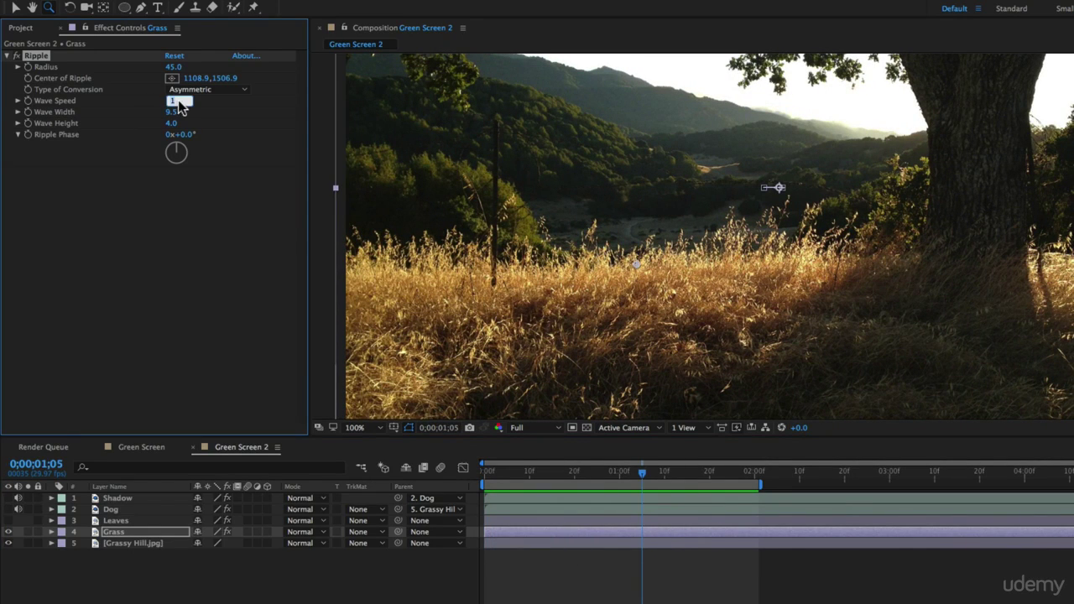
pyautogui.write('.5')
pyautogui.press('Return')
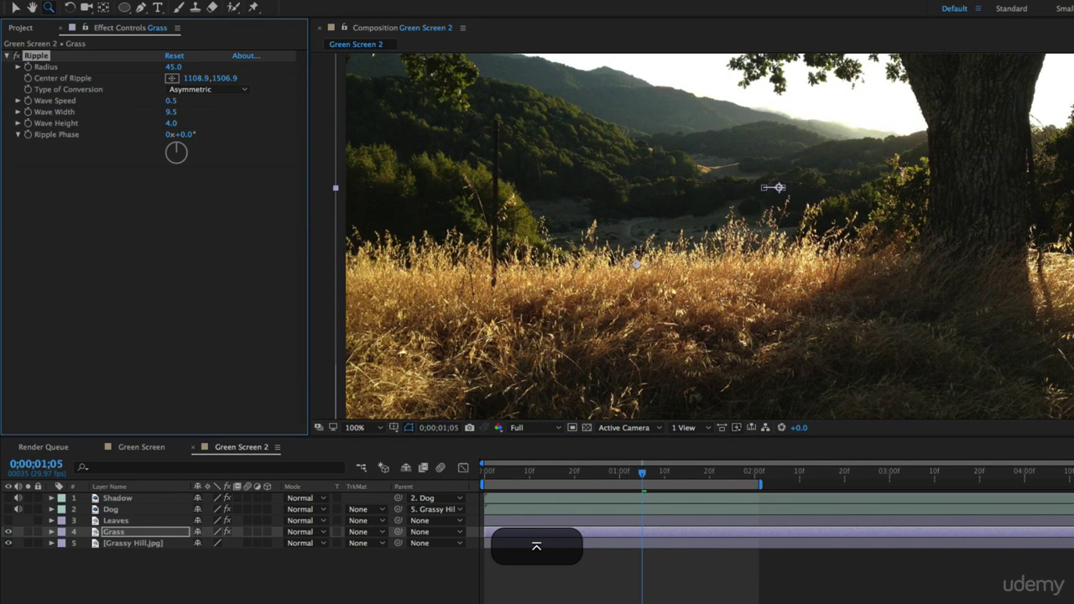
pyautogui.click(251, 579)
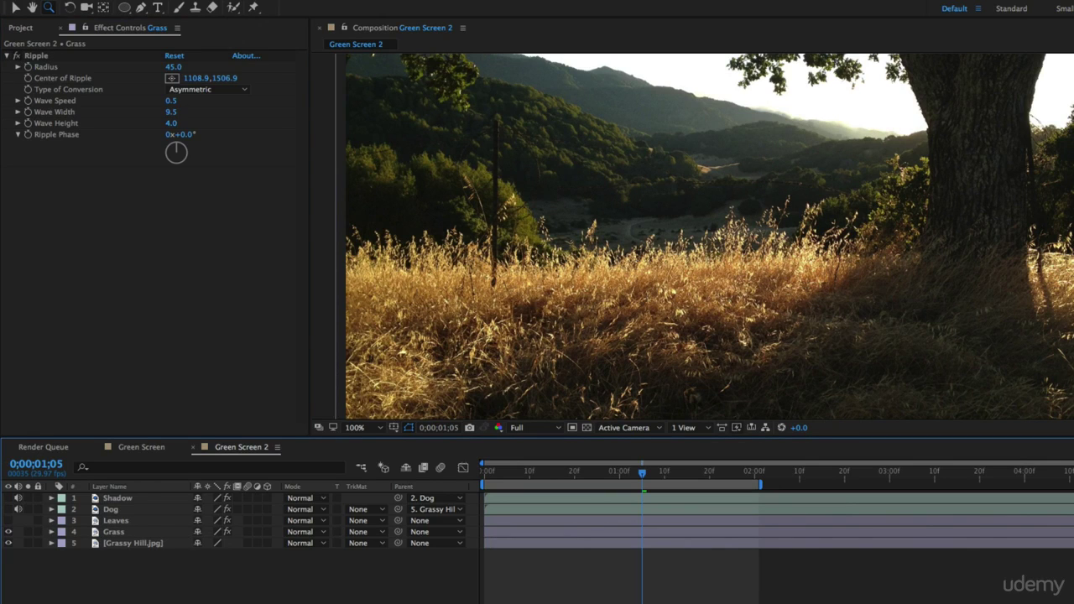
# Step: Preview the slower grass movement, examining the grass tips up close at 200% and again at 100% magnification
pyautogui.press('space')
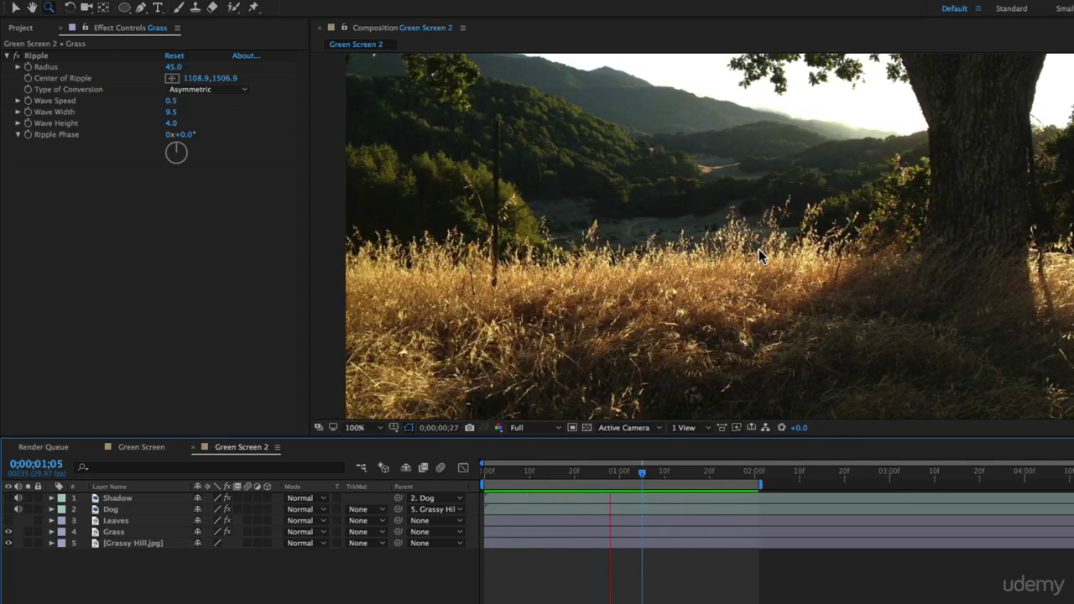
pyautogui.press('z')
pyautogui.click(770, 213)
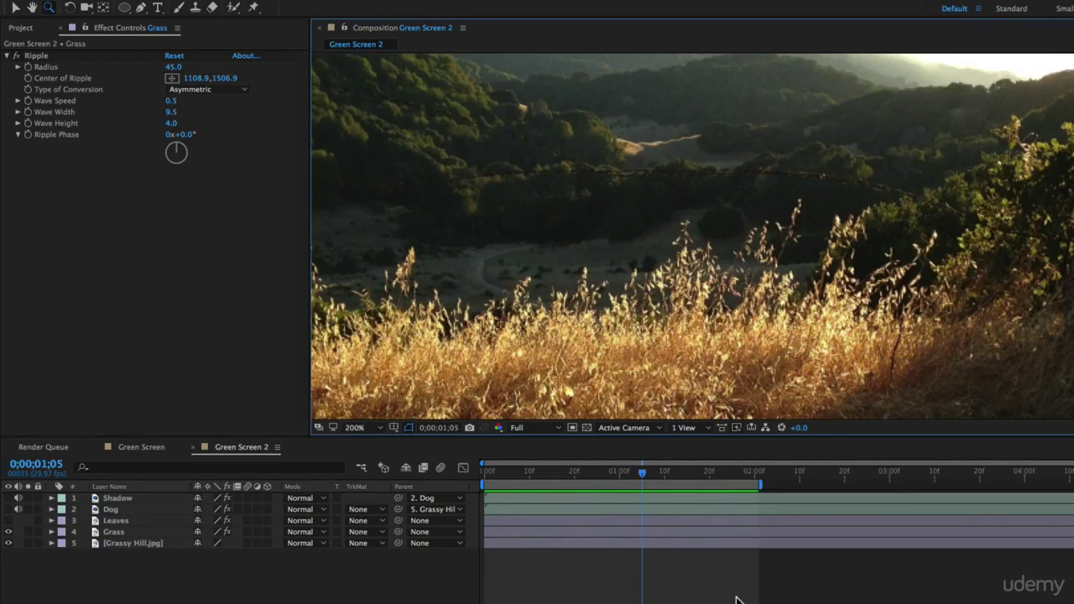
pyautogui.press('space')
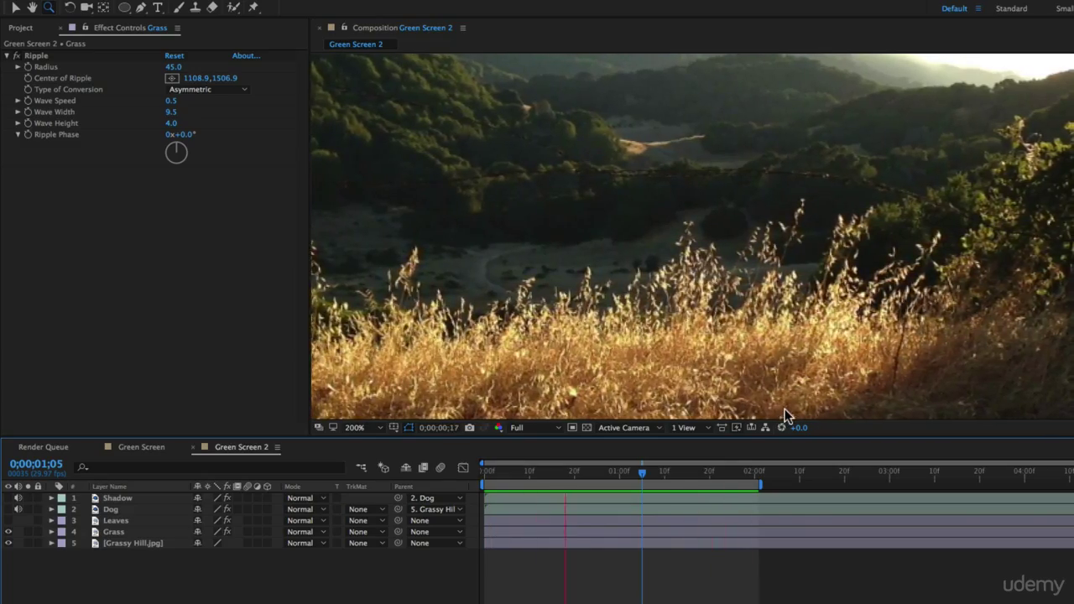
pyautogui.press('z')
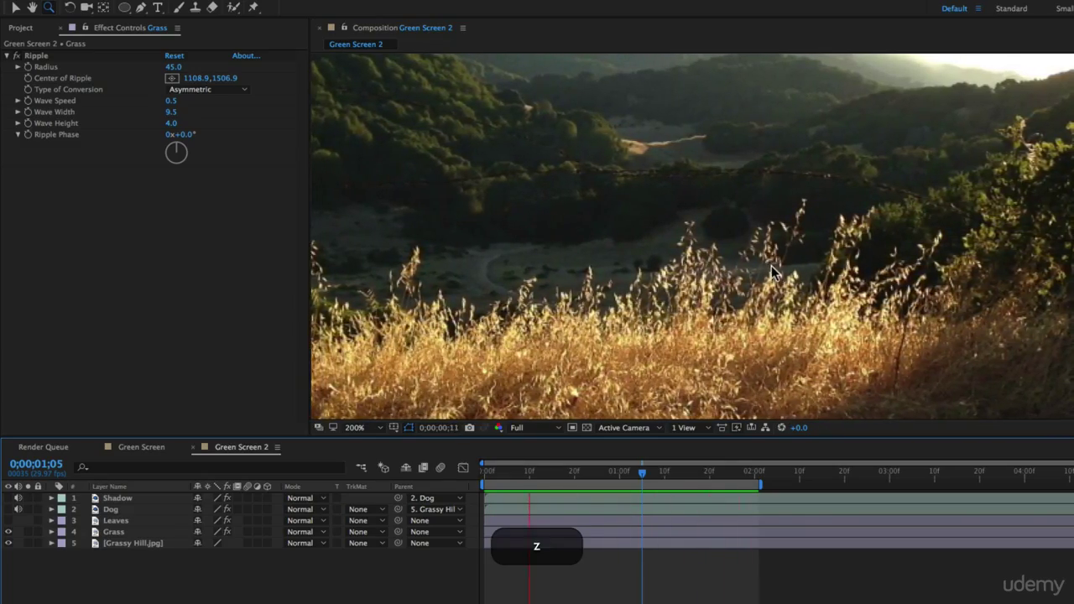
pyautogui.hotkey('alt', 'z')
pyautogui.hotkey('alt', 'z')
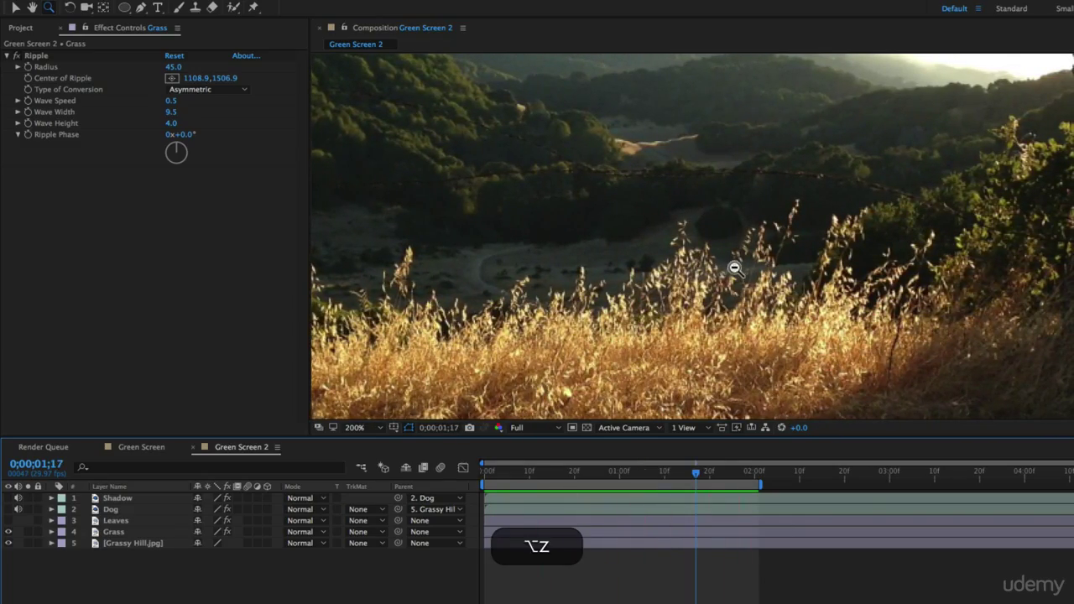
pyautogui.keyDown('alt'); pyautogui.click(736, 273); pyautogui.keyUp('alt')
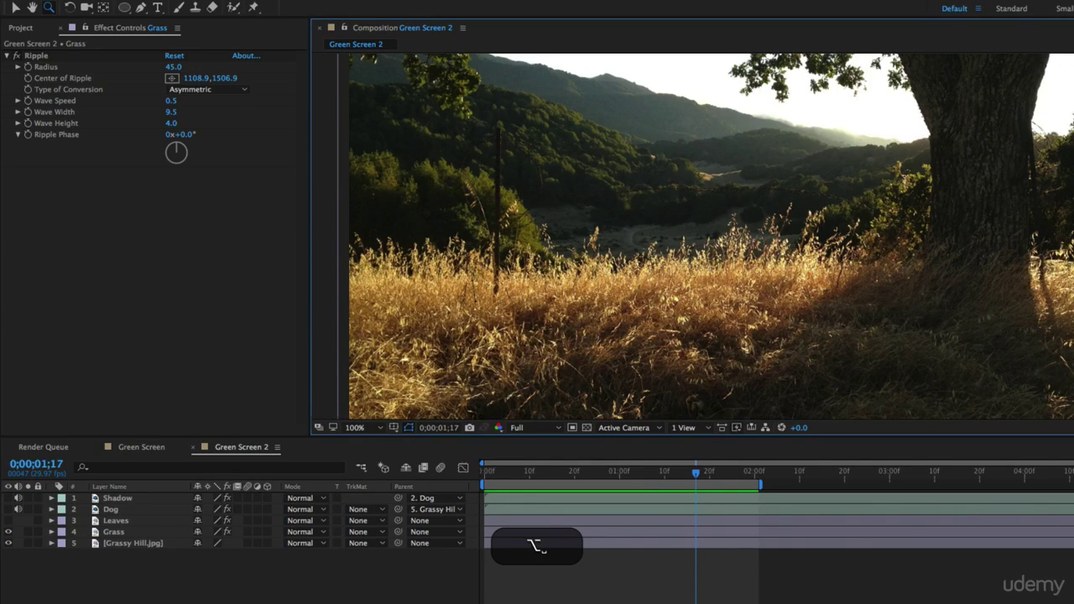
pyautogui.press('space')
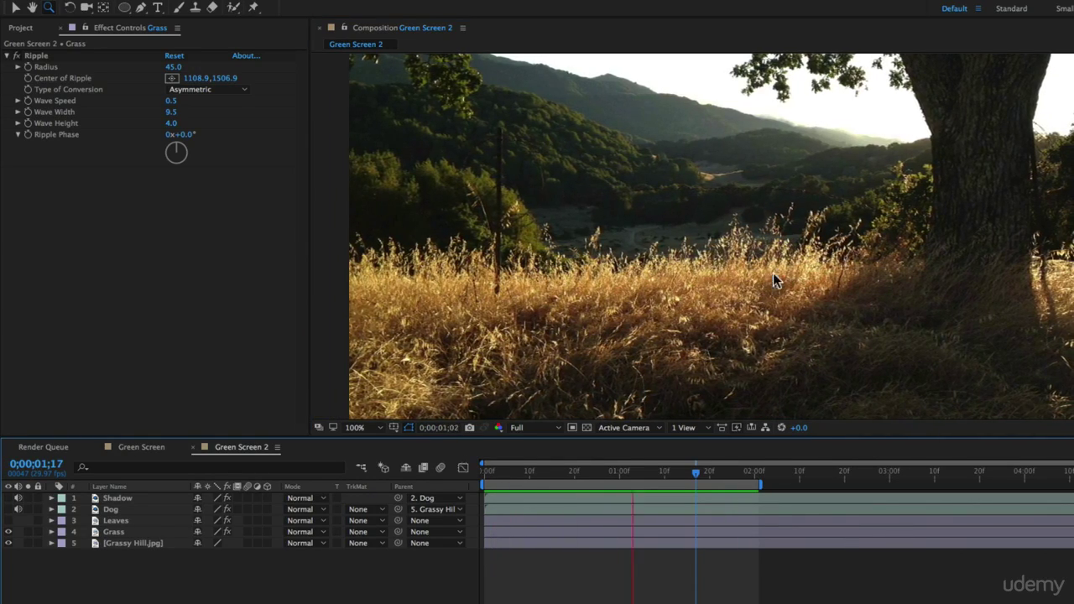
# Step: Try a Ripple wave height of 10 and preview the grass from the first frame
pyautogui.press('Home')
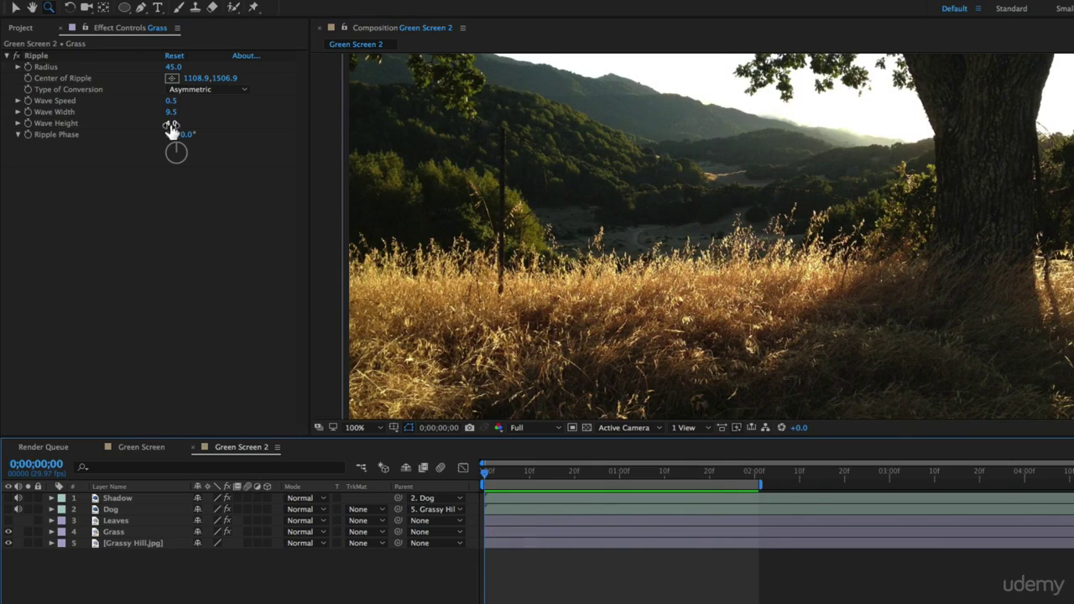
pyautogui.click(172, 124)
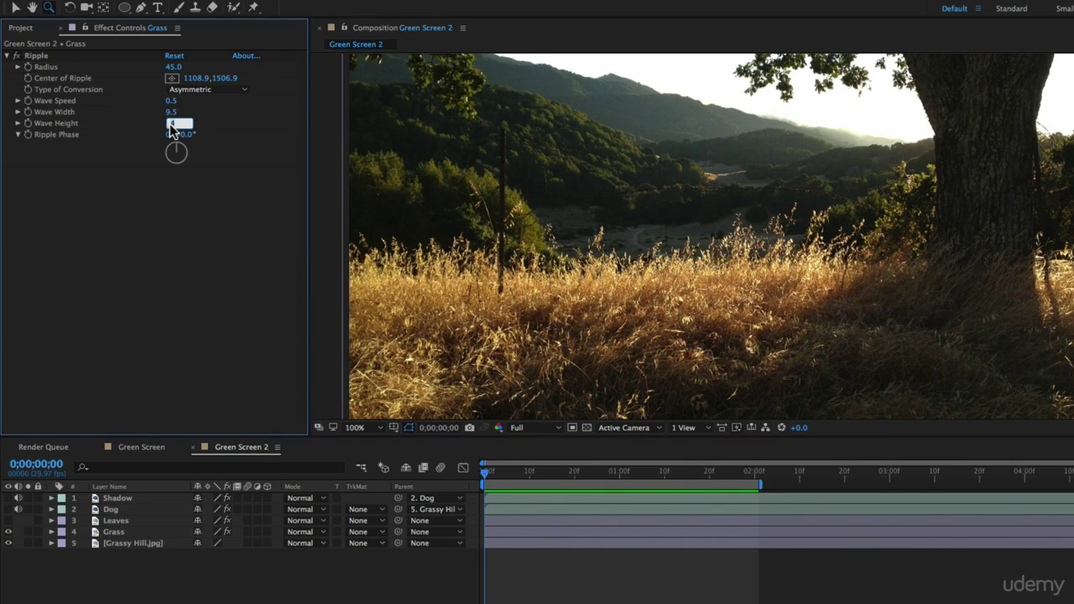
pyautogui.write('10')
pyautogui.press('Return')
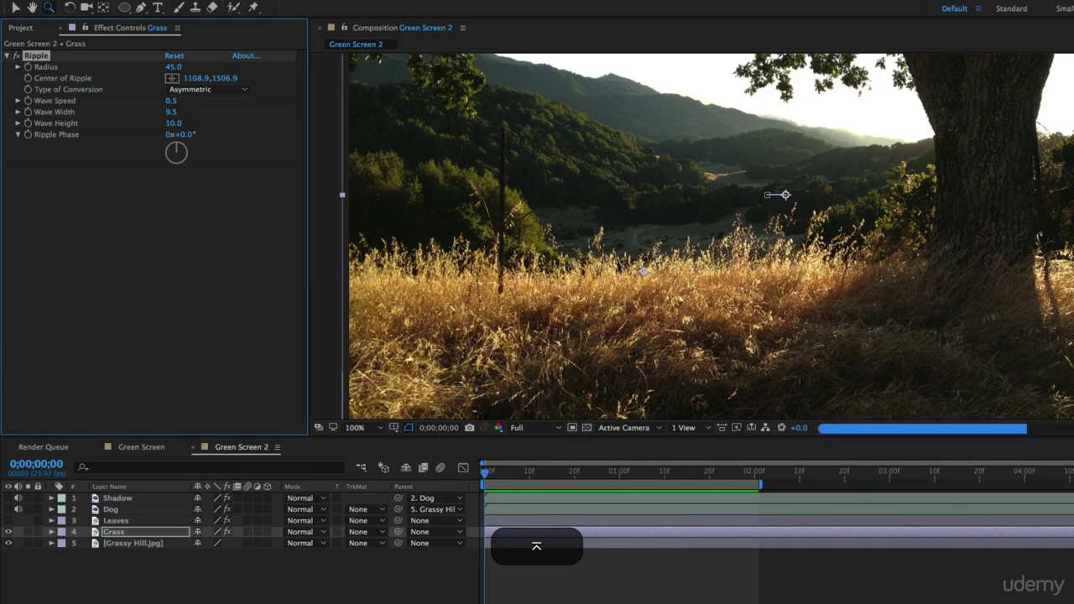
pyautogui.press('space')
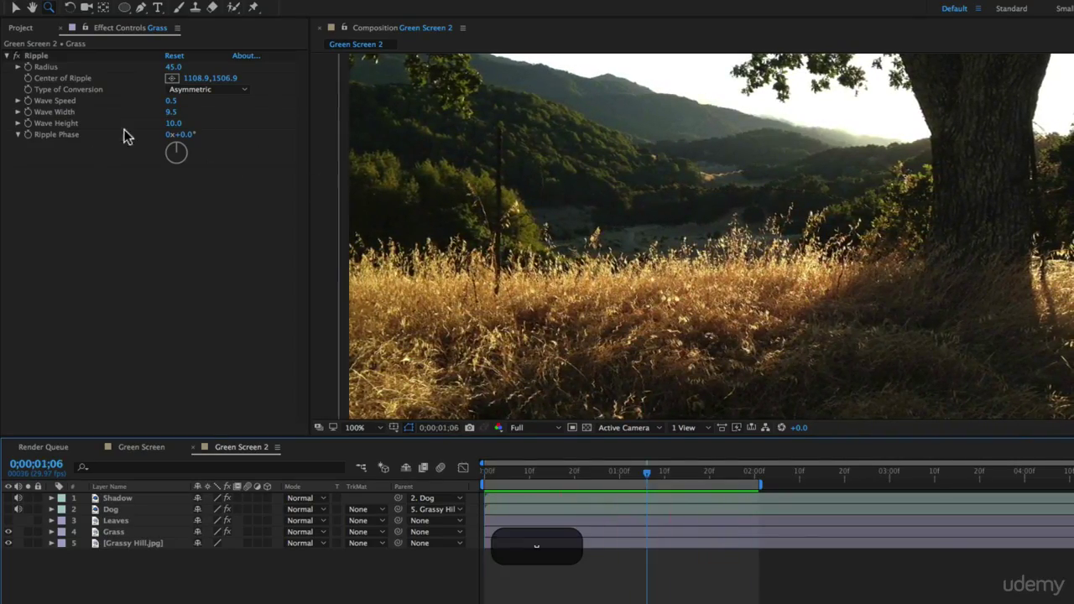
# Step: Set the Ripple's wave height to 5 and deselect all layers
pyautogui.click(173, 124)
pyautogui.write('5')
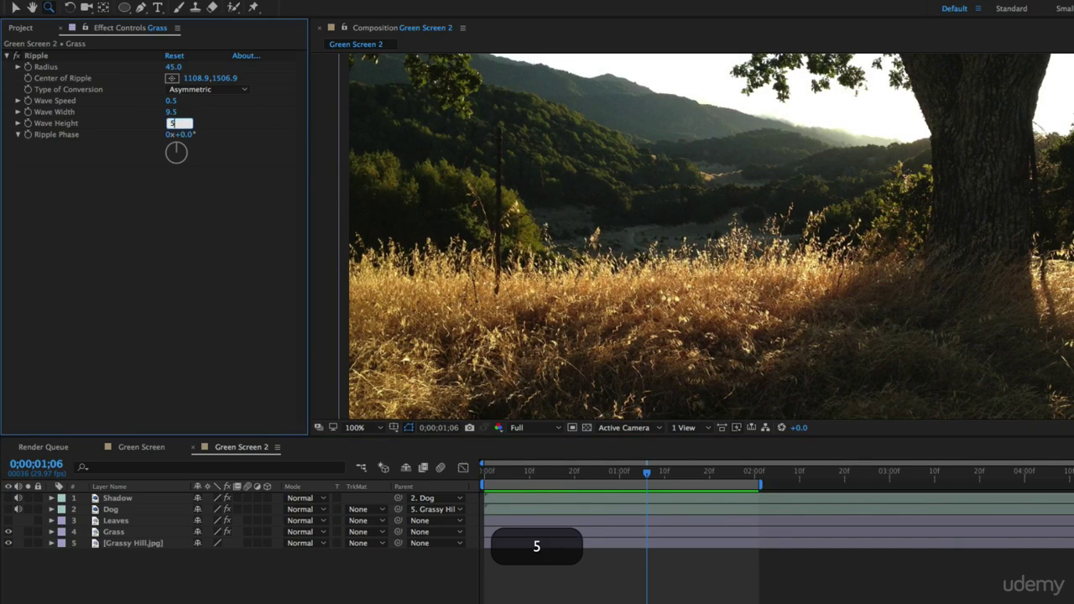
pyautogui.press('Return')
pyautogui.press('F2')
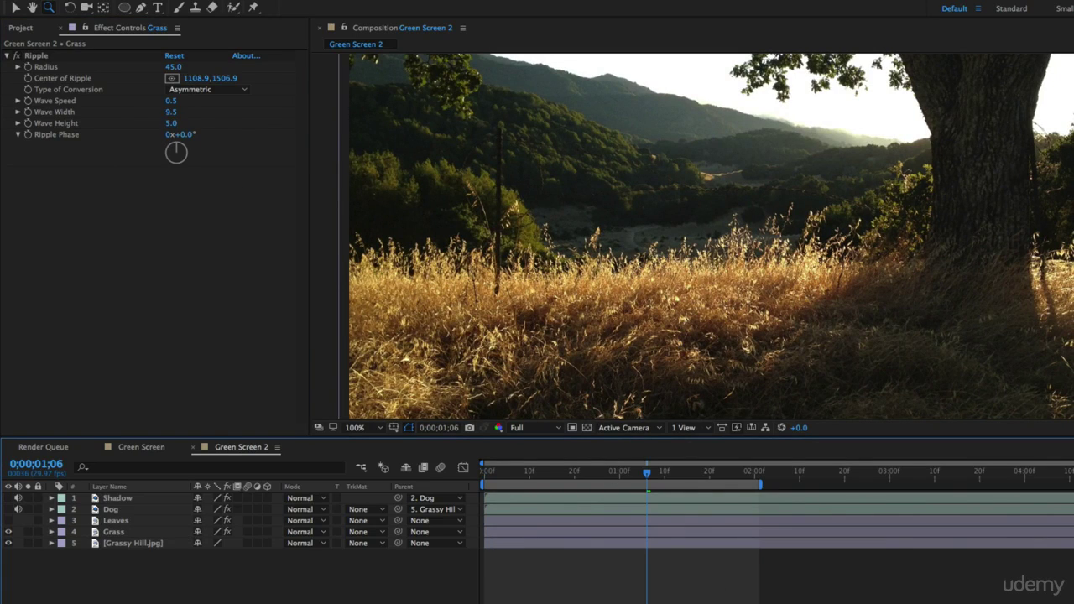
# Step: Draw a closed curved Pen mask on the Grass layer around the band of grass tips left of the tree
pyautogui.click(140, 8)
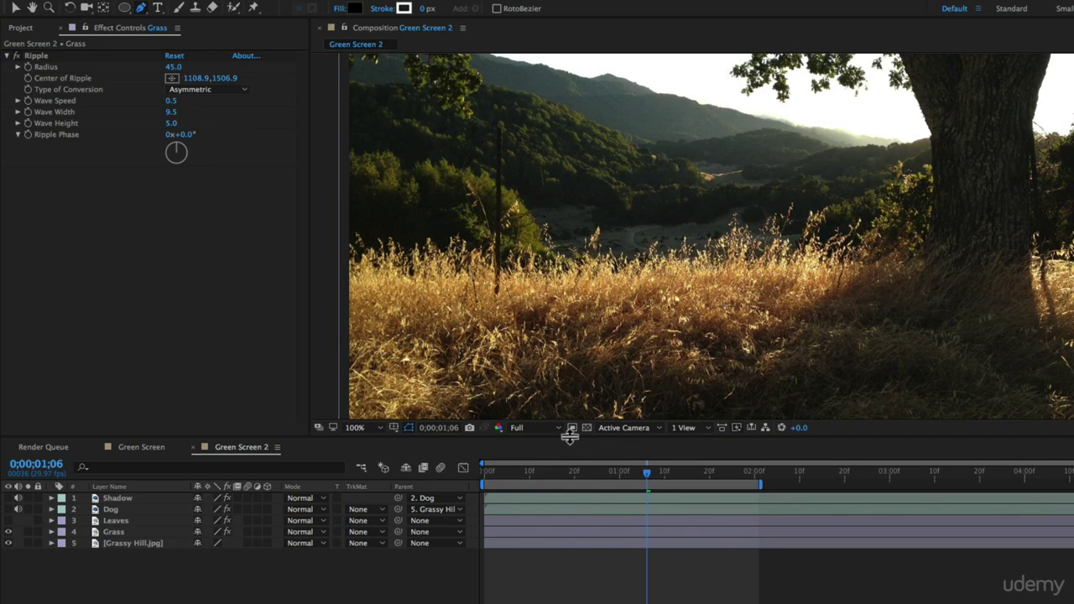
pyautogui.click(123, 531)
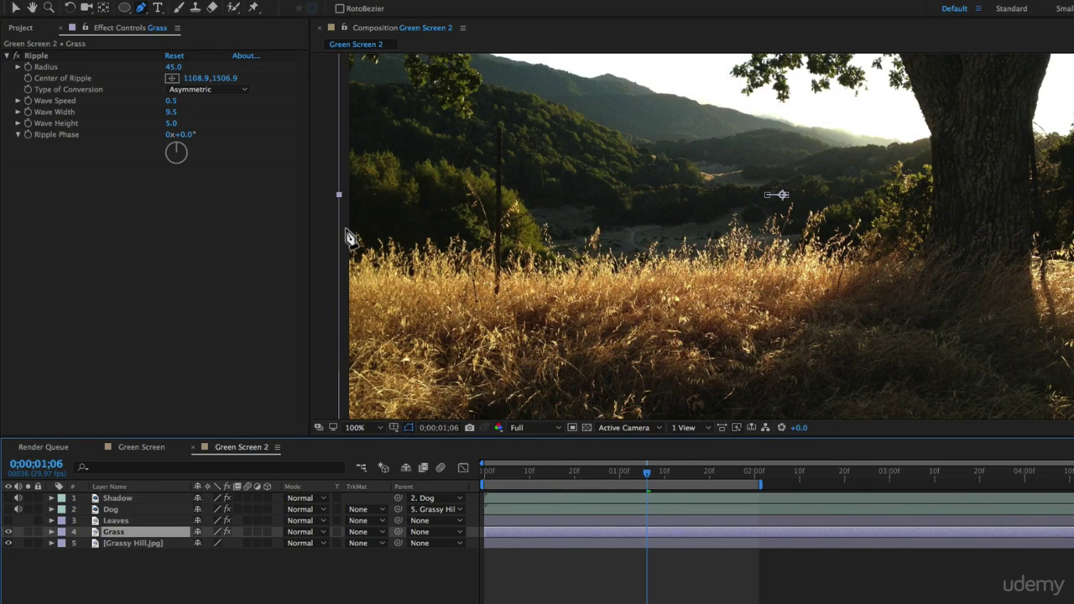
pyautogui.click(346, 233)
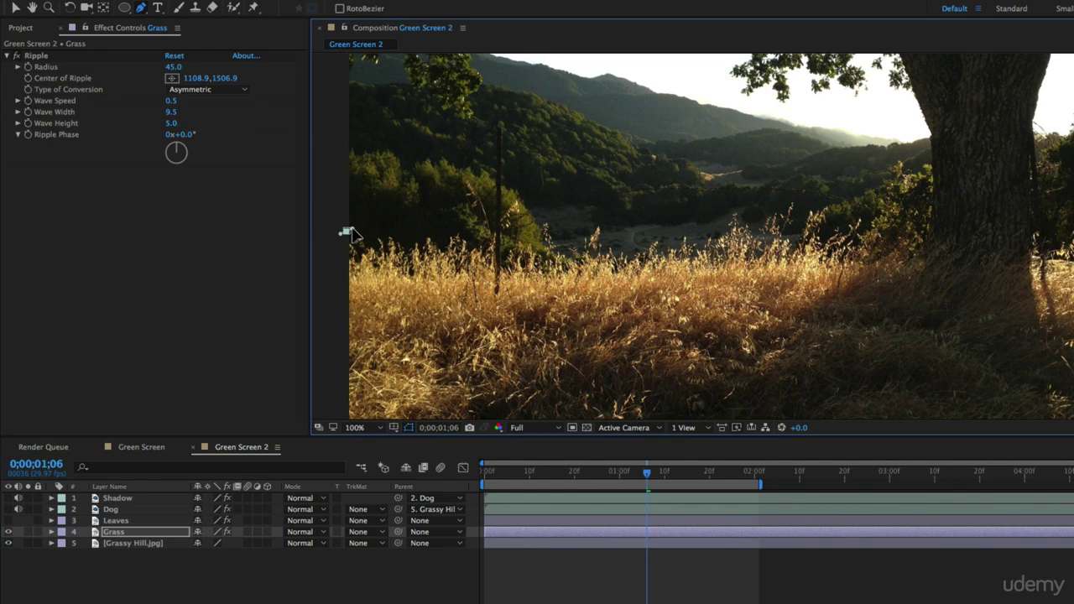
pyautogui.moveTo(637, 223); pyautogui.dragTo(666, 222)
pyautogui.moveTo(736, 214); pyautogui.dragTo(784, 206)
pyautogui.moveTo(880, 209); pyautogui.dragTo(895, 221)
pyautogui.moveTo(926, 246); pyautogui.dragTo(901, 261)
pyautogui.moveTo(769, 294); pyautogui.dragTo(722, 295)
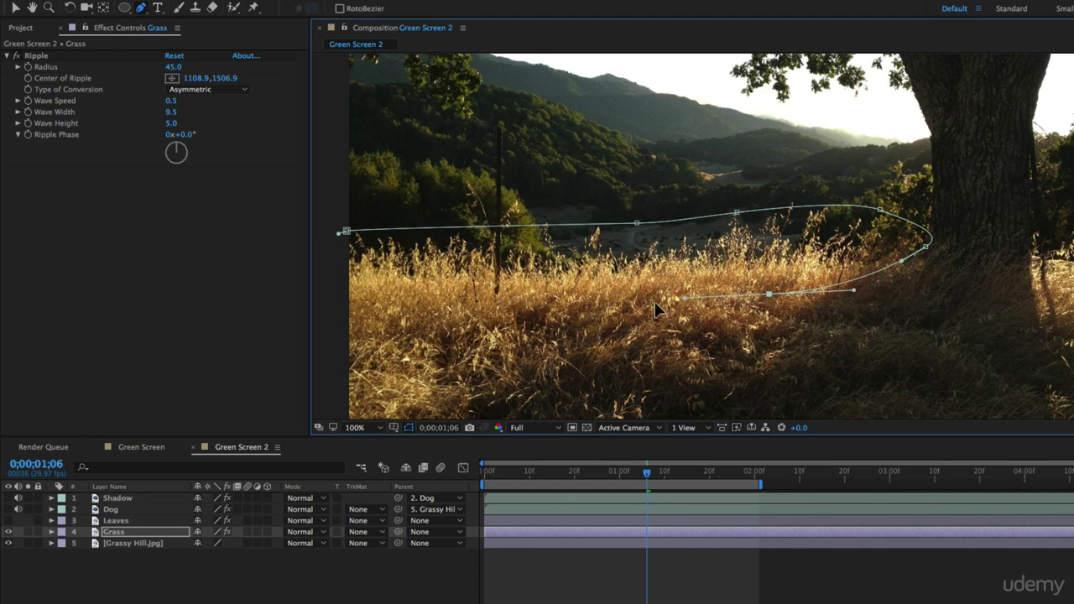
pyautogui.moveTo(509, 302); pyautogui.dragTo(378, 294)
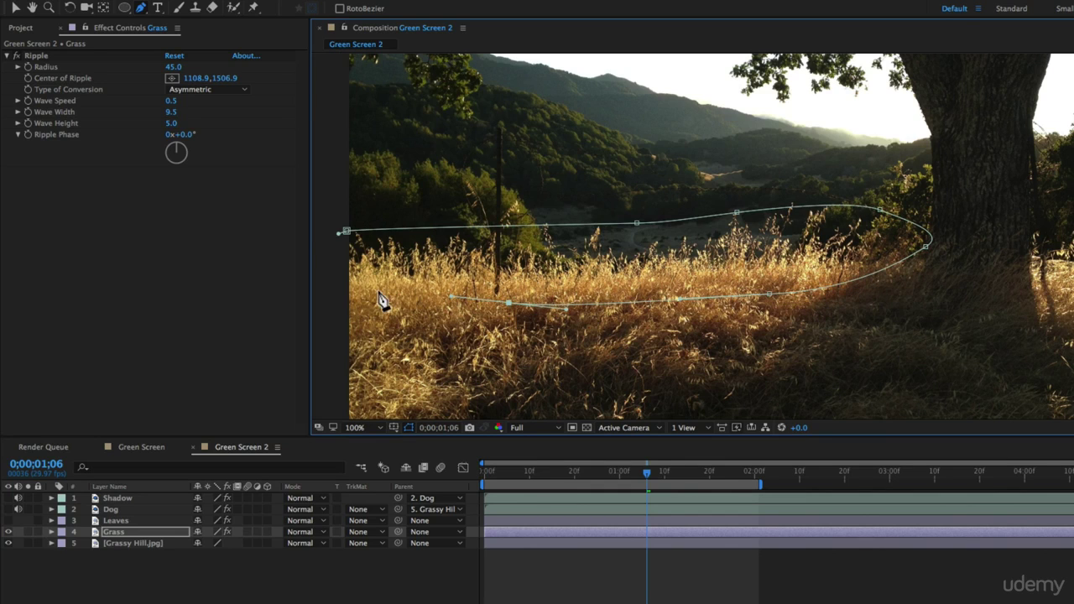
pyautogui.moveTo(324, 265); pyautogui.dragTo(336, 252)
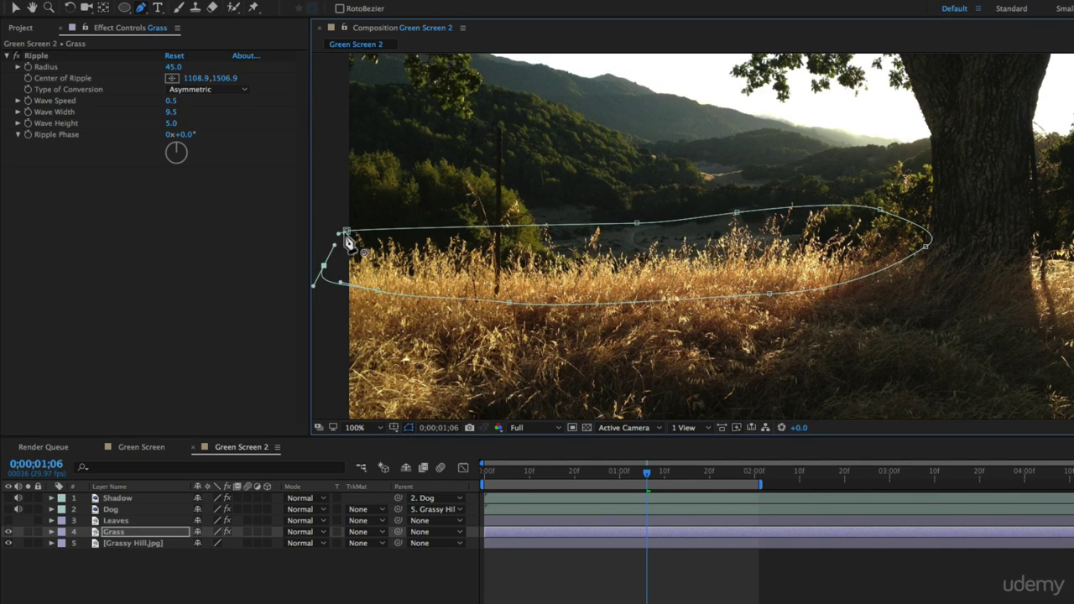
pyautogui.click(346, 231)
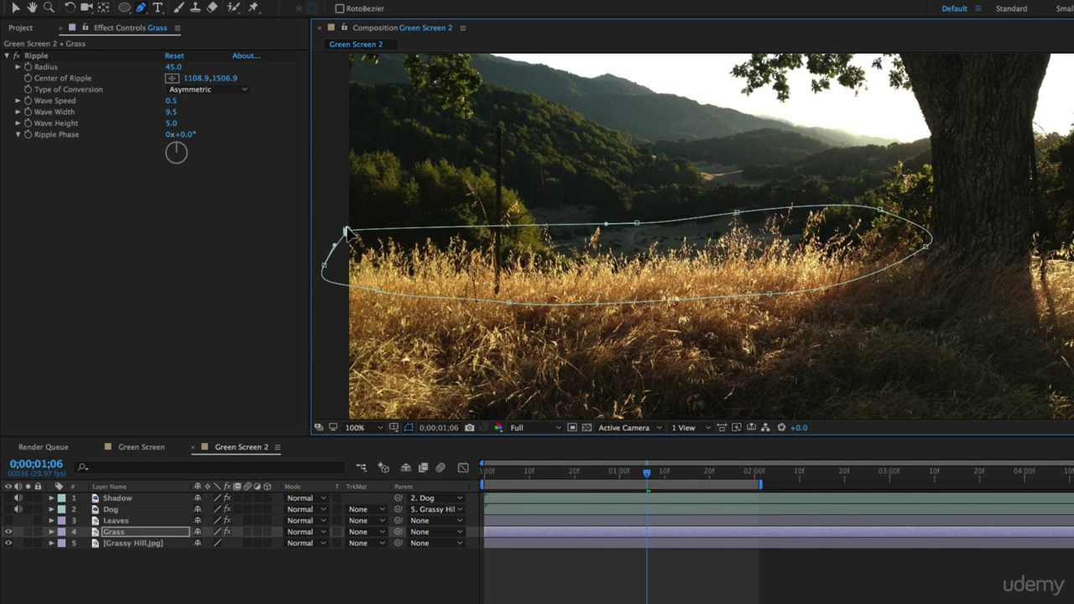
# Step: Preview the masked ripple from the first frame, and again with the Grassy Hill layer hidden to examine the mask edges
pyautogui.click(733, 585)
pyautogui.press('Home')
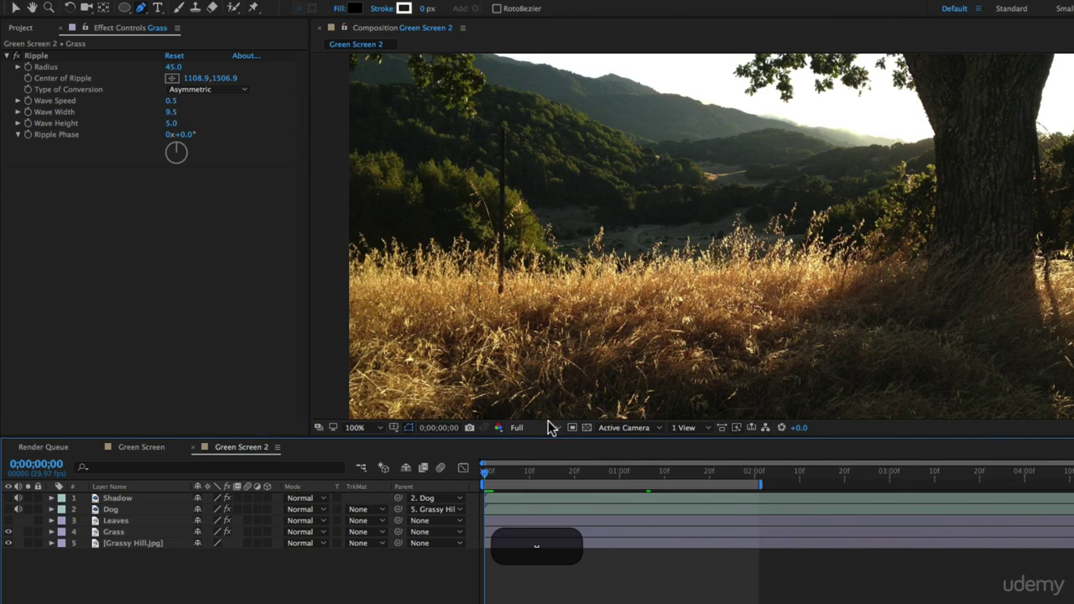
pyautogui.press('space')
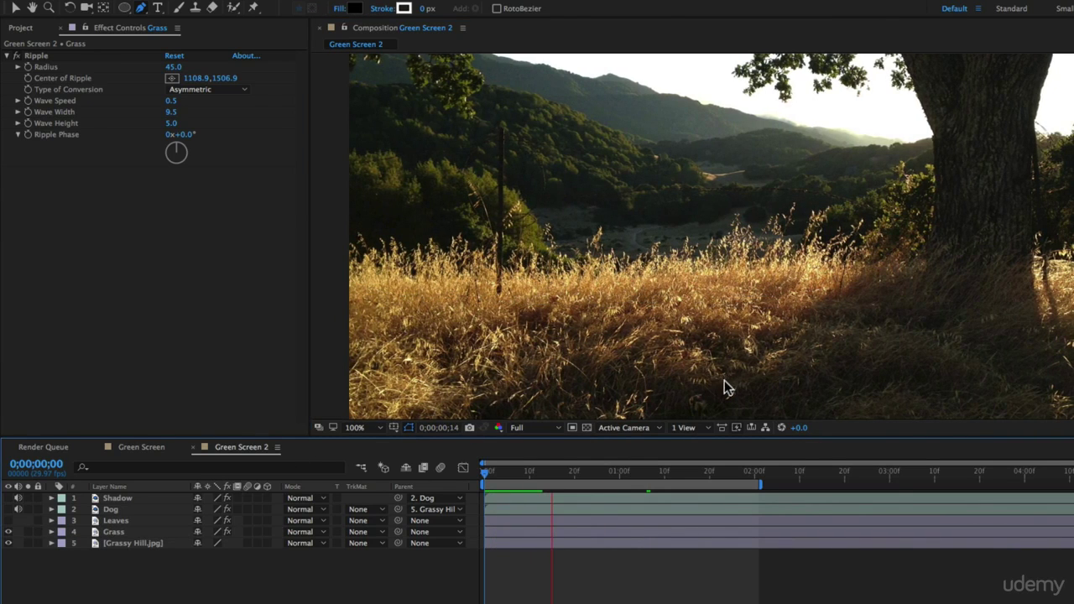
pyautogui.click(8, 543)
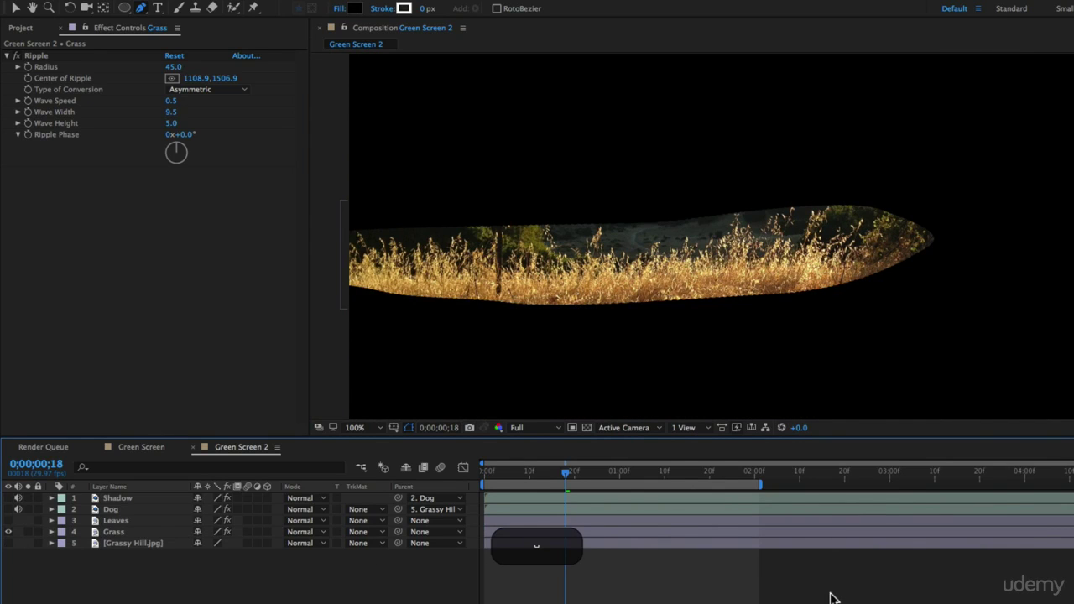
pyautogui.press('space')
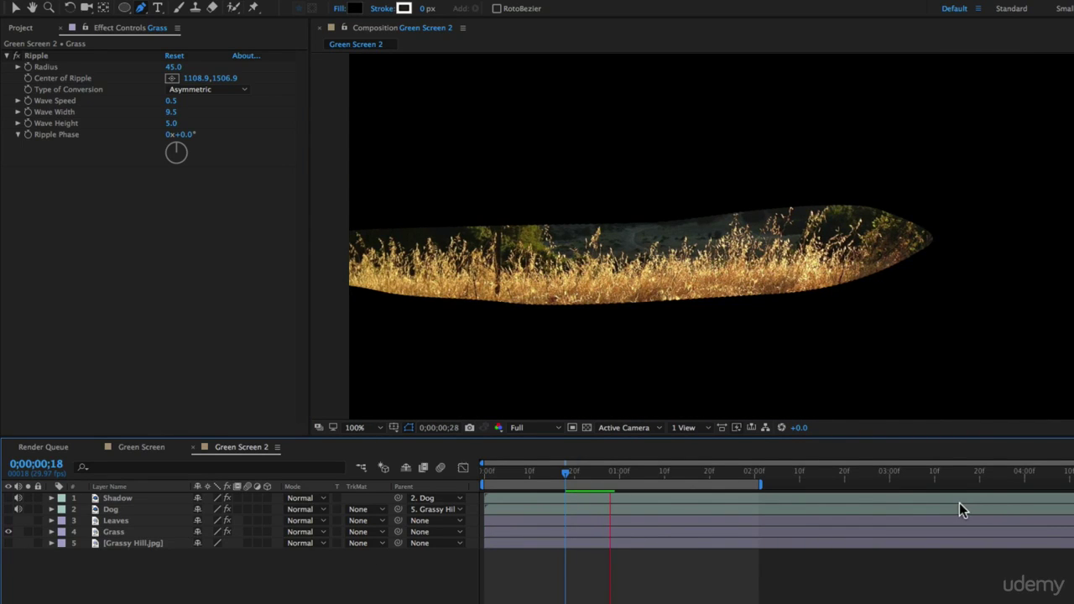
pyautogui.press('space')
# Step: Feather the Grass layer's mask by 86 pixels and make the Grassy Hill layer visible again
pyautogui.click(143, 534)
pyautogui.press('f')
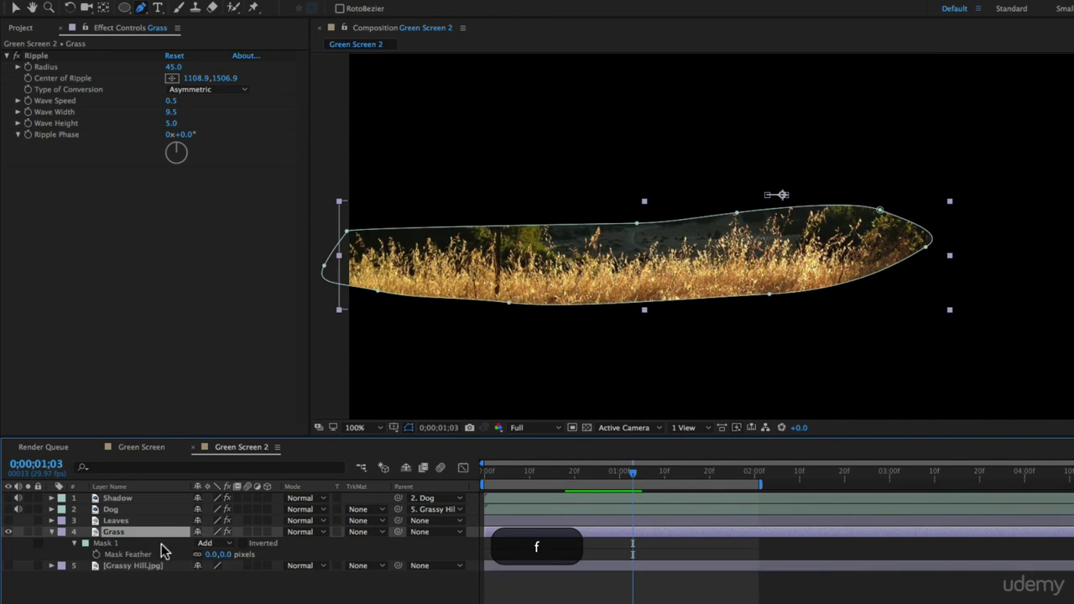
pyautogui.moveTo(208, 558); pyautogui.dragTo(272, 558)
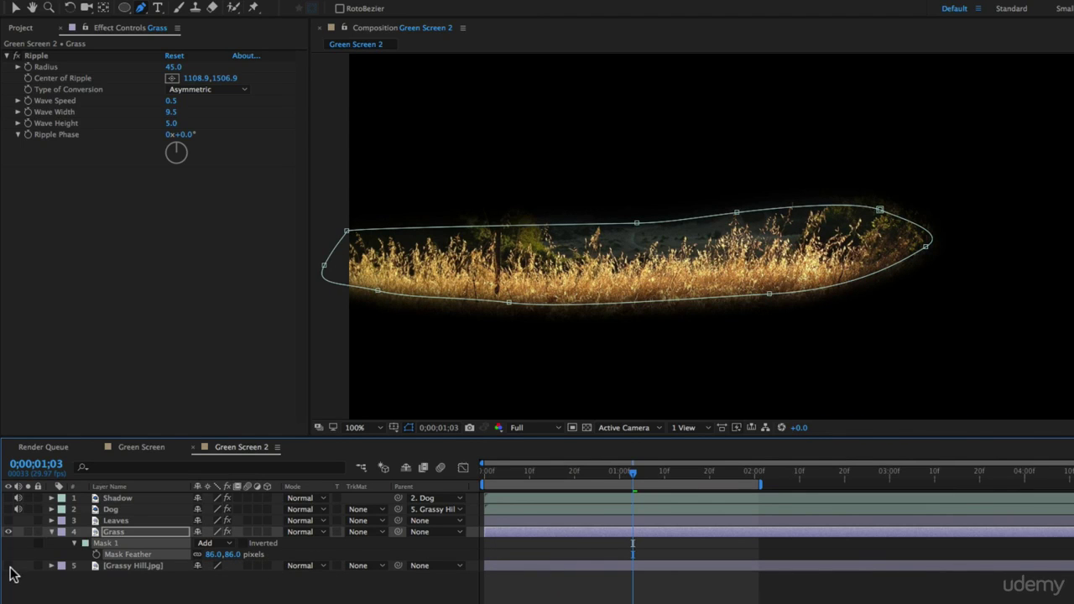
pyautogui.click(8, 566)
# Step: Preview the feathered grass over the background, and toggle the Grassy Hill layer off and on to compare
pyautogui.press('F2')
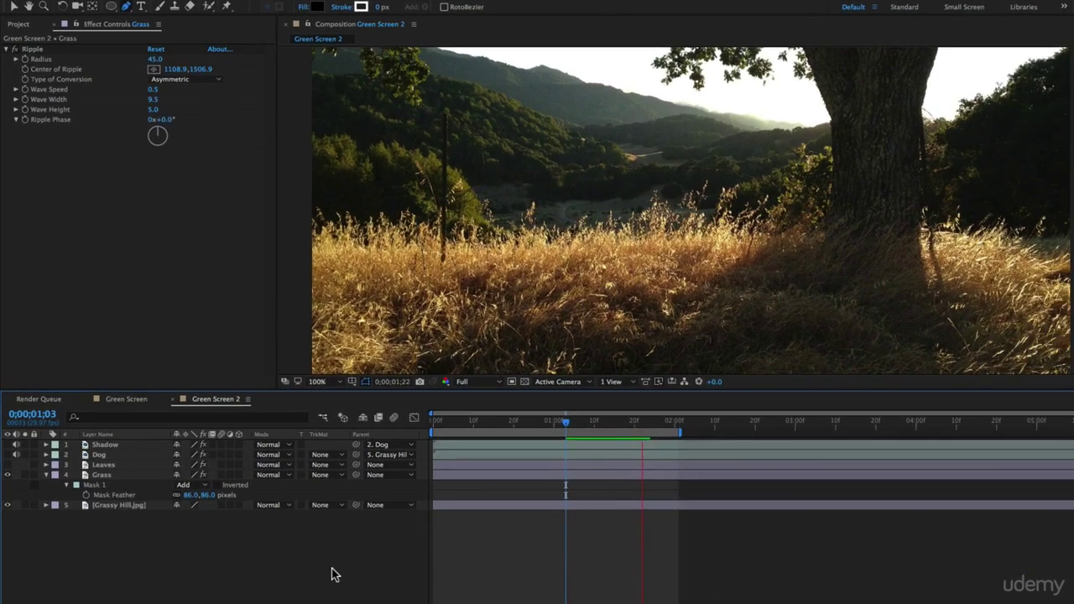
pyautogui.press('space')
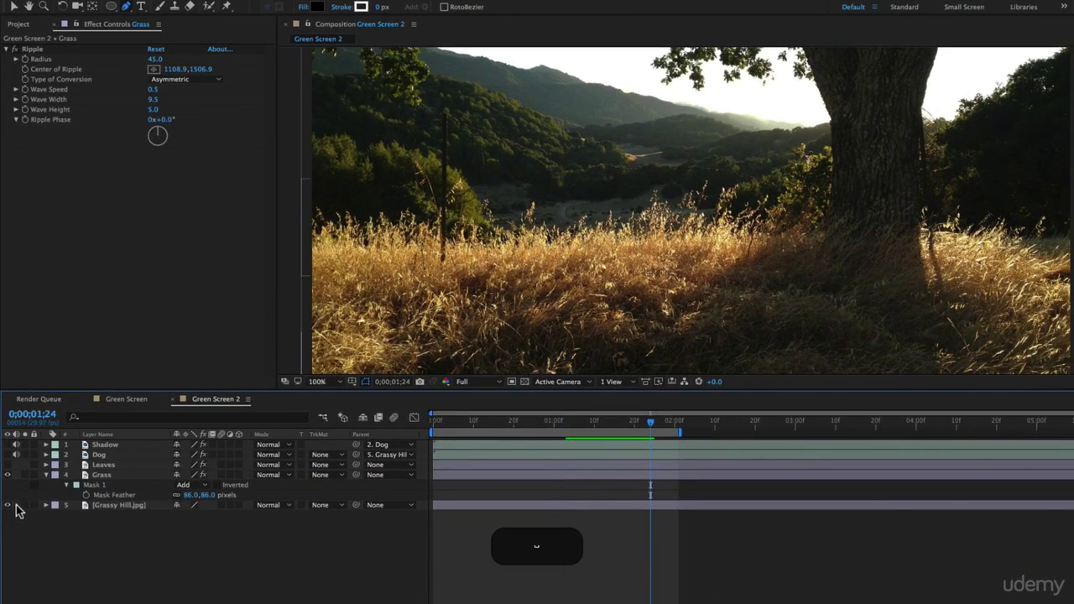
pyautogui.click(9, 505)
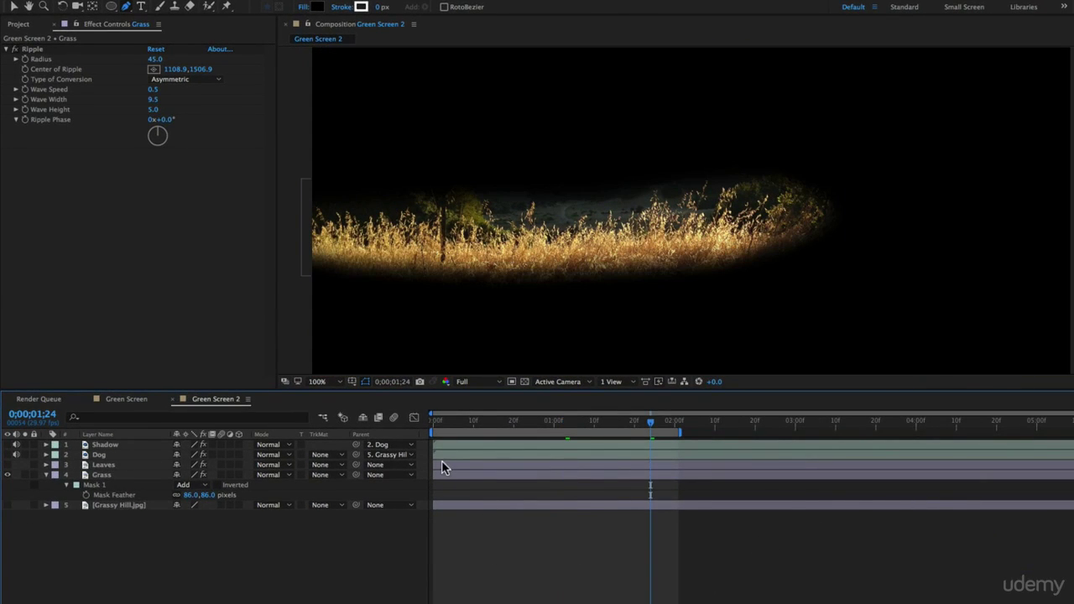
pyautogui.click(8, 506)
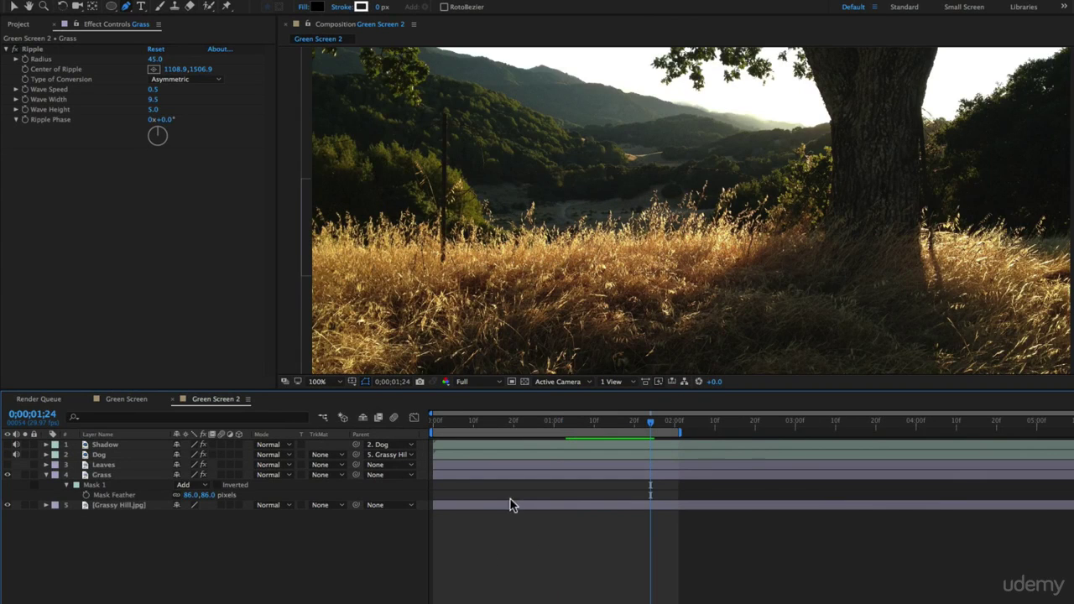
# Step: Draw a second closed Pen mask on the Grass layer around the sunlit grass right of the tree trunk
pyautogui.click(507, 476)
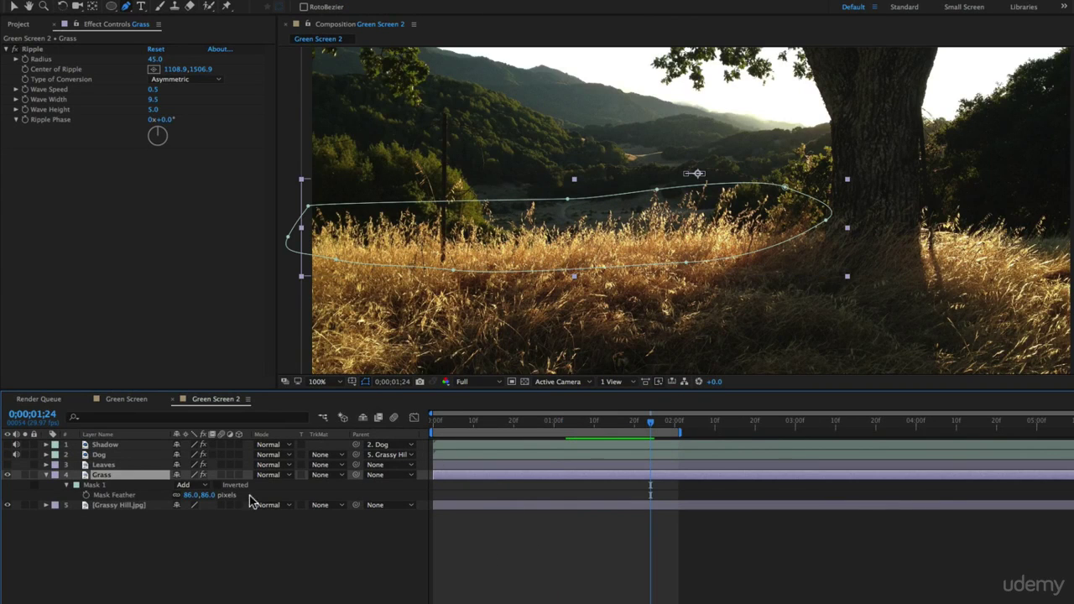
pyautogui.click(943, 222)
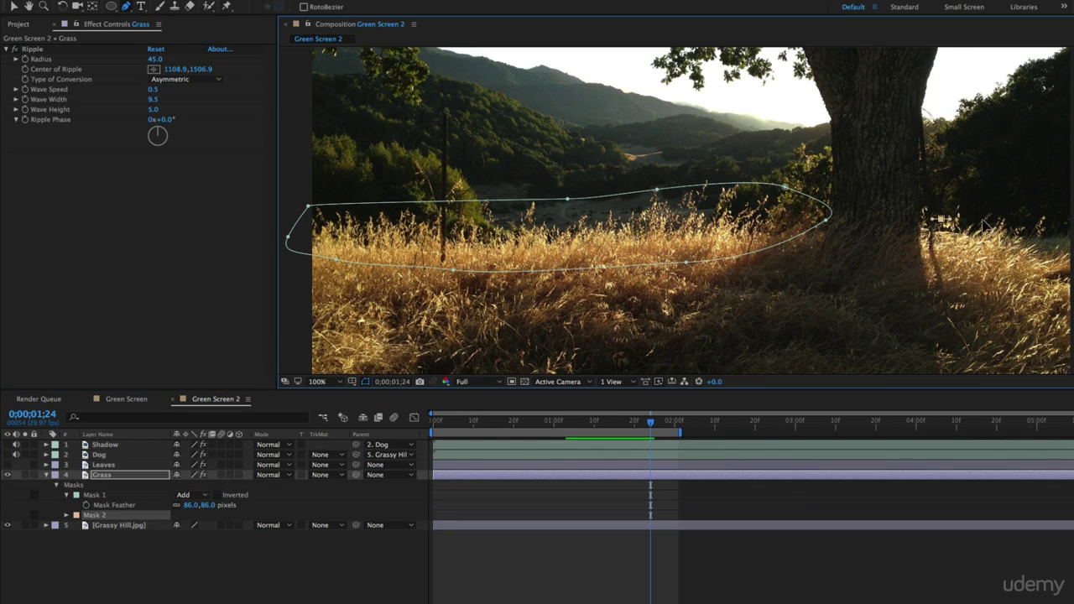
pyautogui.moveTo(1037, 236); pyautogui.dragTo(1051, 254)
pyautogui.moveTo(1031, 348); pyautogui.dragTo(1002, 334)
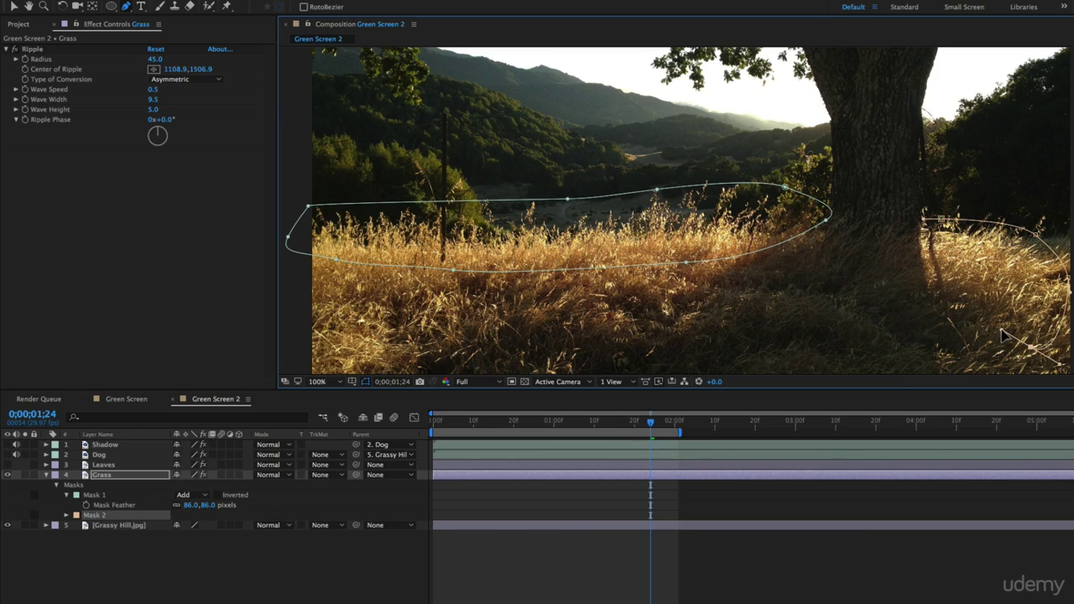
pyautogui.click(930, 316)
pyautogui.click(926, 279)
pyautogui.click(941, 222)
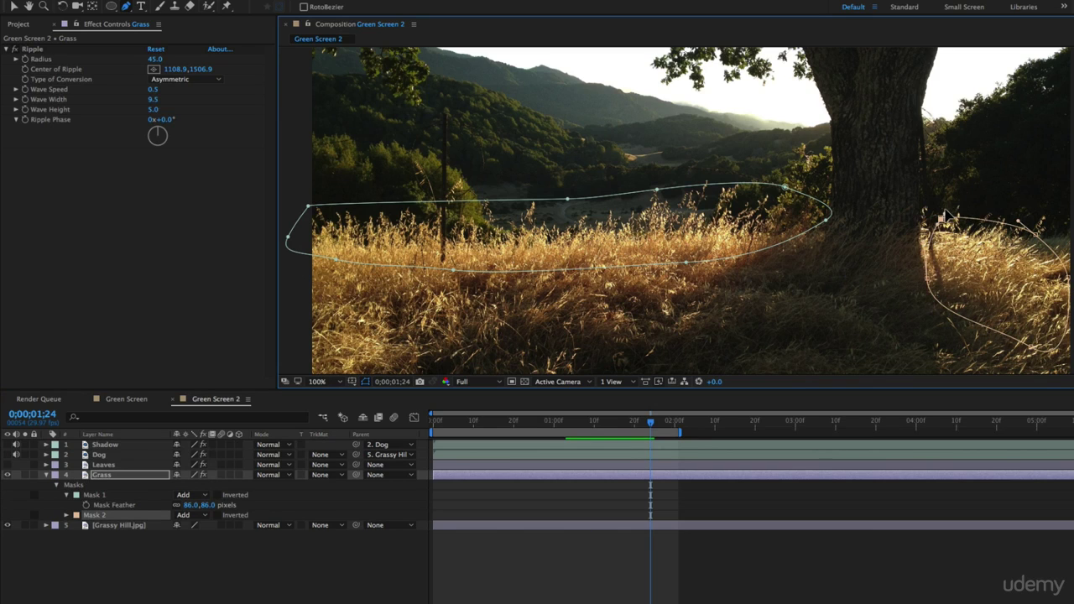
# Step: Feather the second mask by 87 pixels and hide the Grassy Hill layer to check the motion in both masked areas
pyautogui.press('f')
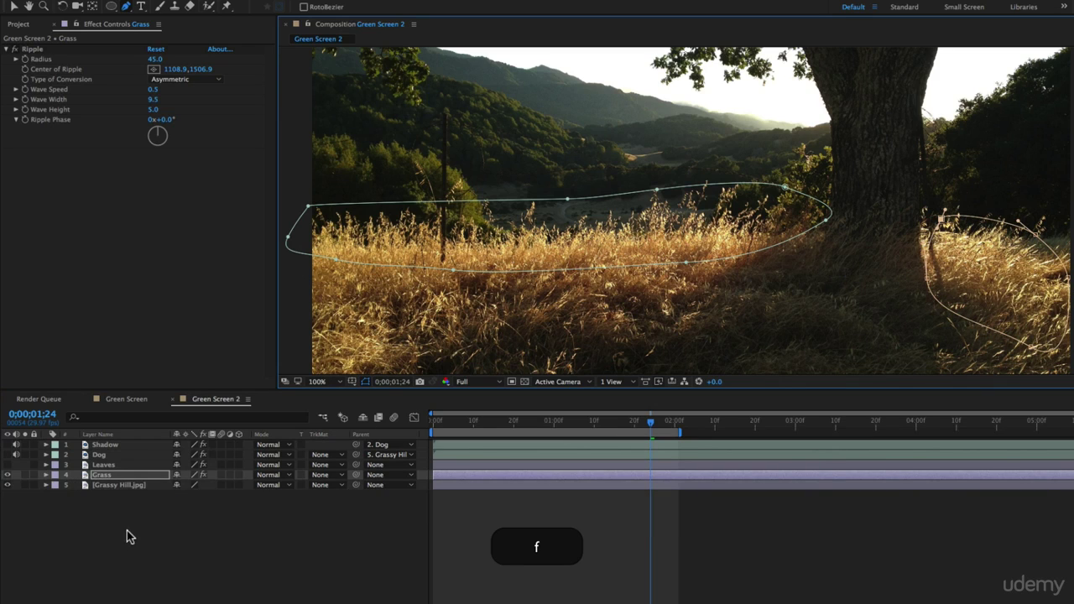
pyautogui.moveTo(190, 517); pyautogui.dragTo(241, 519)
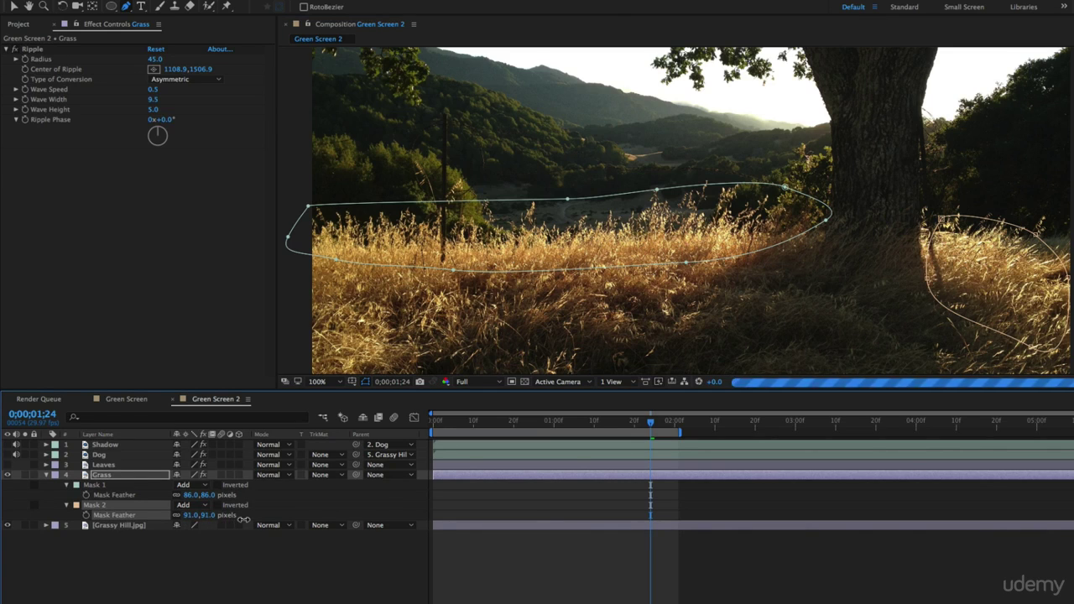
pyautogui.press('F2')
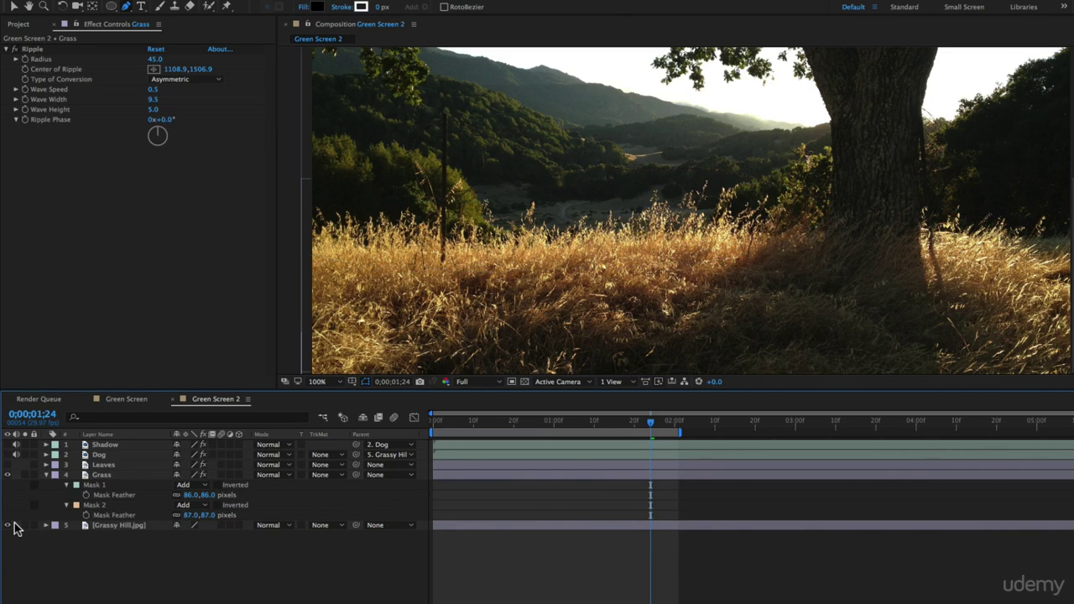
pyautogui.click(9, 526)
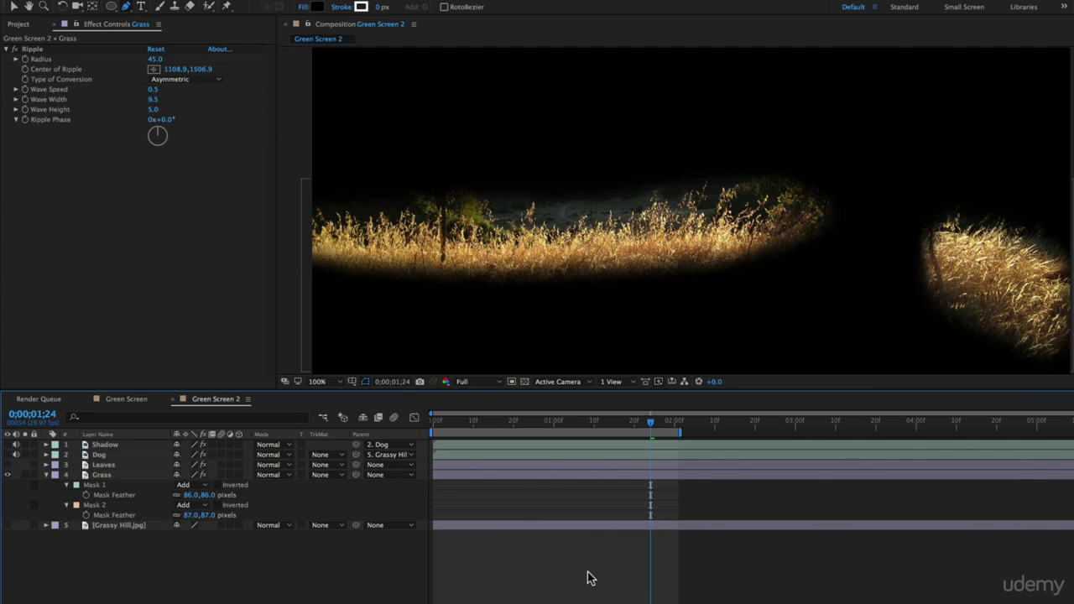
pyautogui.moveTo(542, 429); pyautogui.dragTo(582, 432)
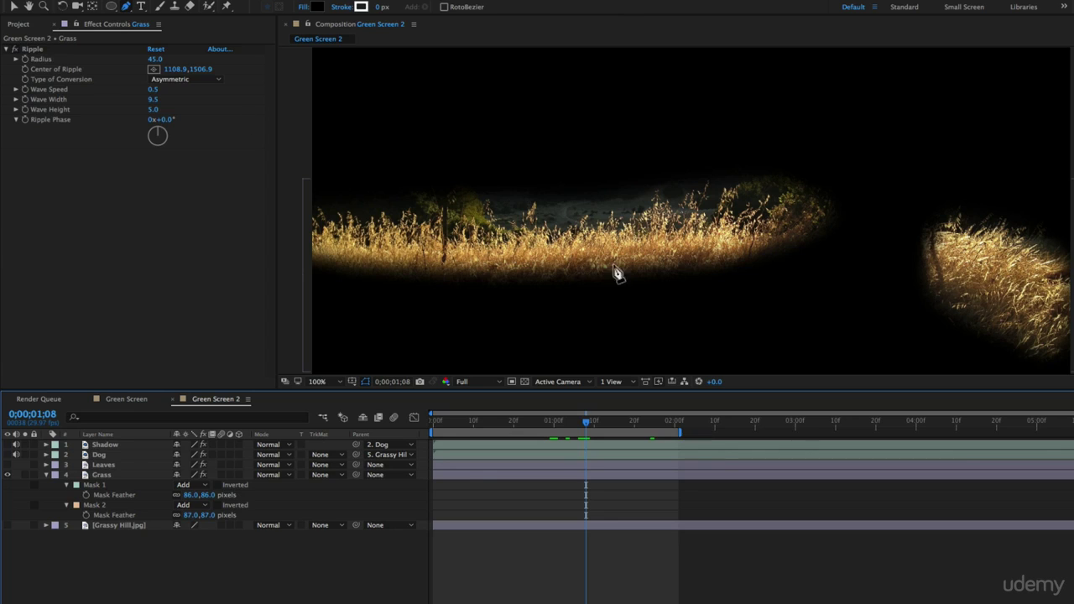
# Step: Duplicate the Ripple effect and center the copy in the grass patch right of the tree, at about 2902, 1605
pyautogui.click(33, 49)
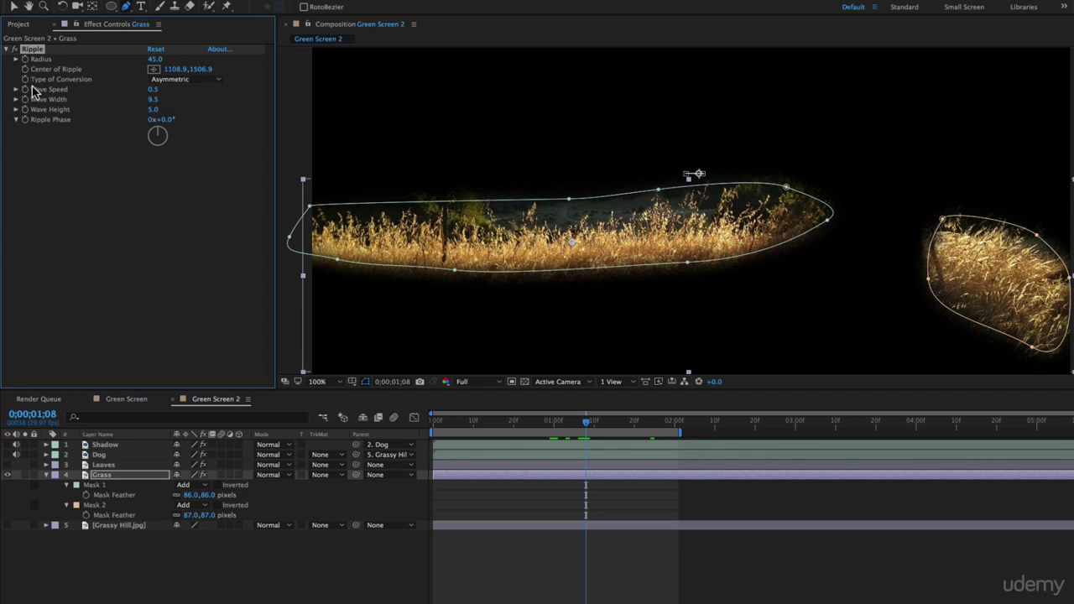
pyautogui.press('super+d')
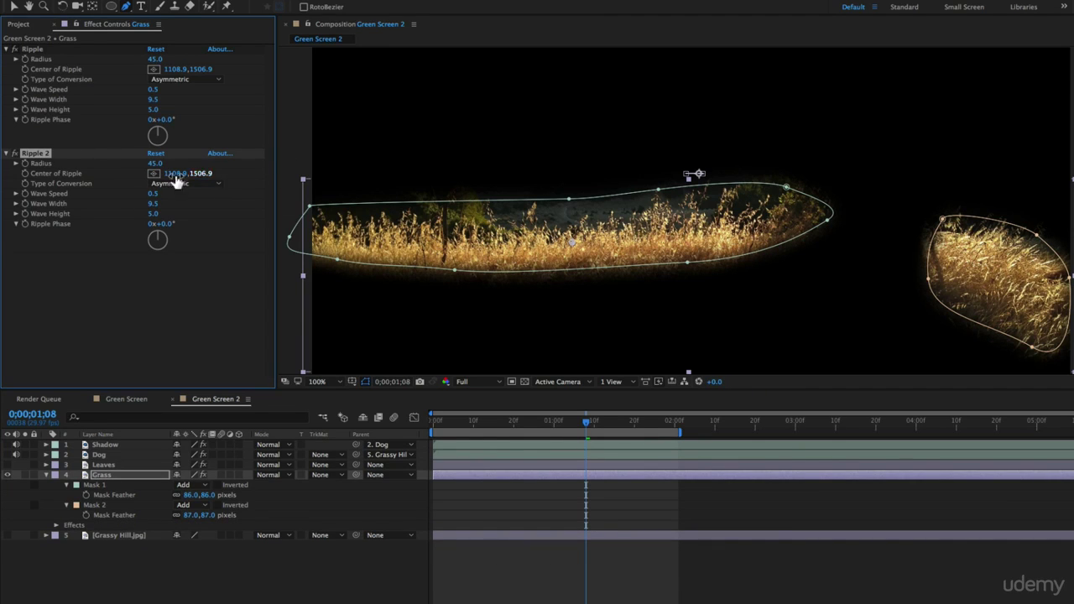
pyautogui.click(153, 174)
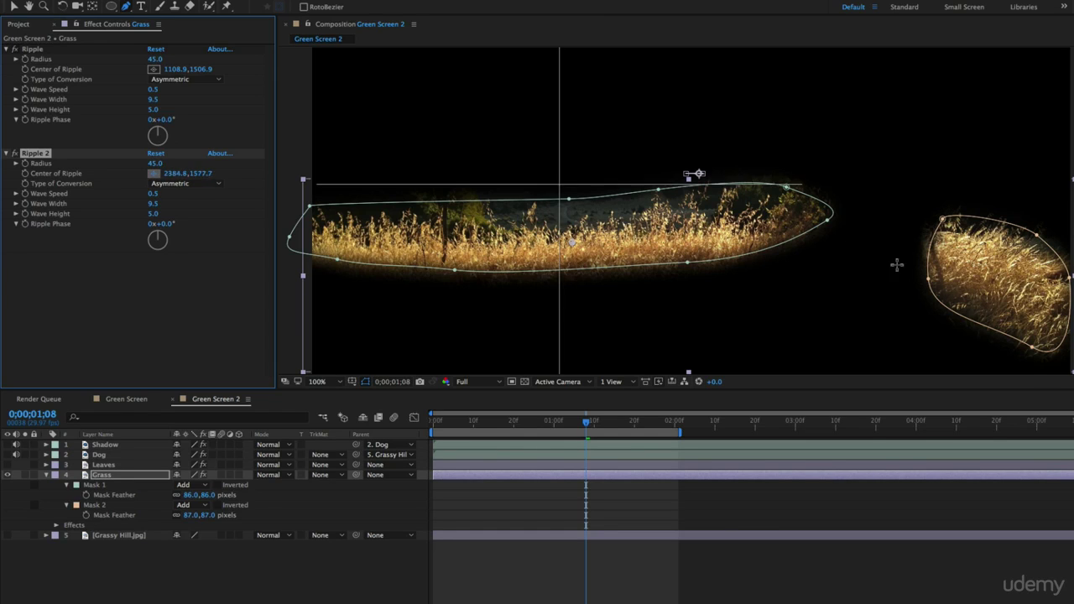
pyautogui.click(1007, 269)
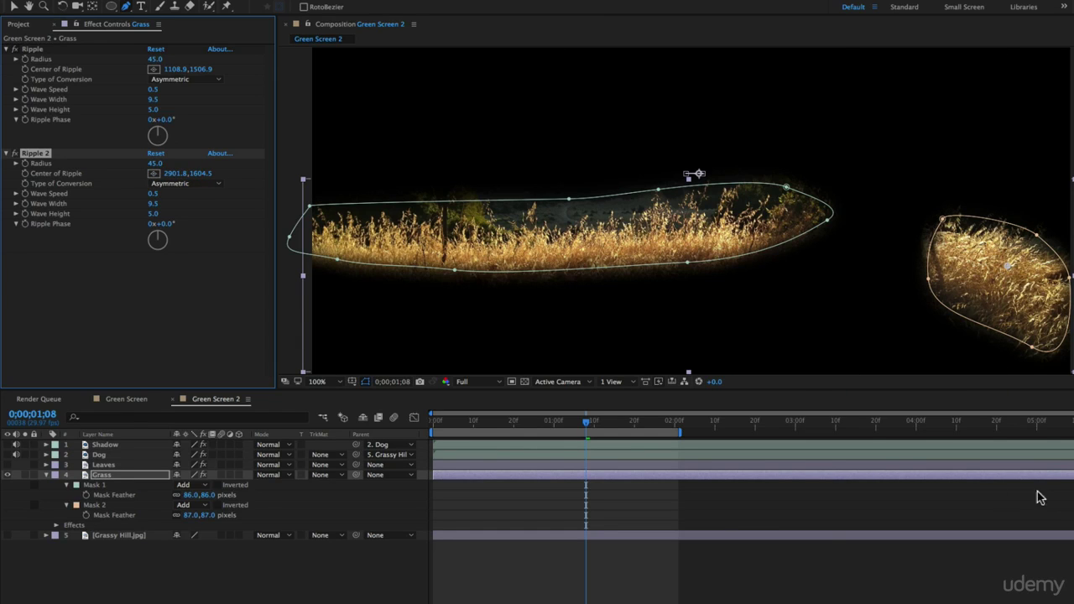
# Step: Preview both rippling grass areas from the first frame with nothing selected
pyautogui.click(445, 420)
pyautogui.click(580, 584)
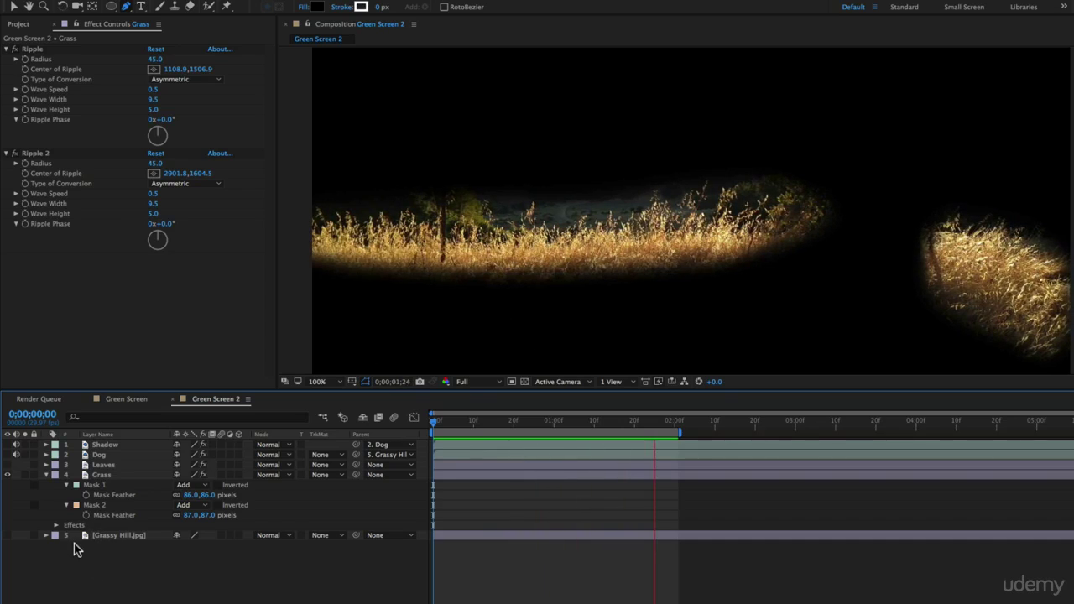
pyautogui.press('space')
# Step: Show the Grassy Hill, Leaves, Dog and Shadow layers, and extend the work area to 4 seconds for a full preview
pyautogui.click(7, 534)
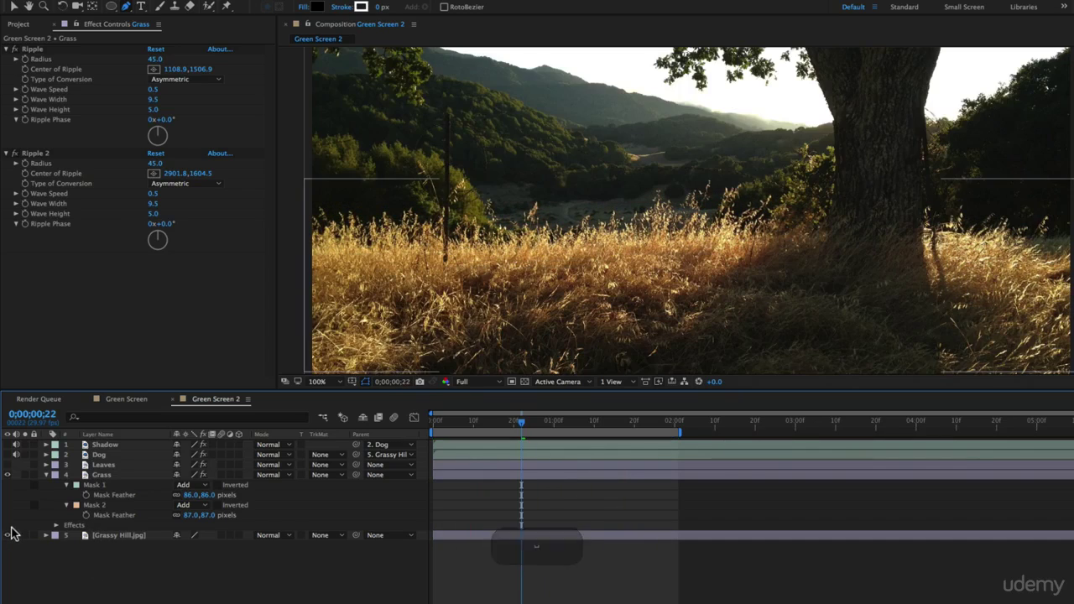
pyautogui.click(6, 467)
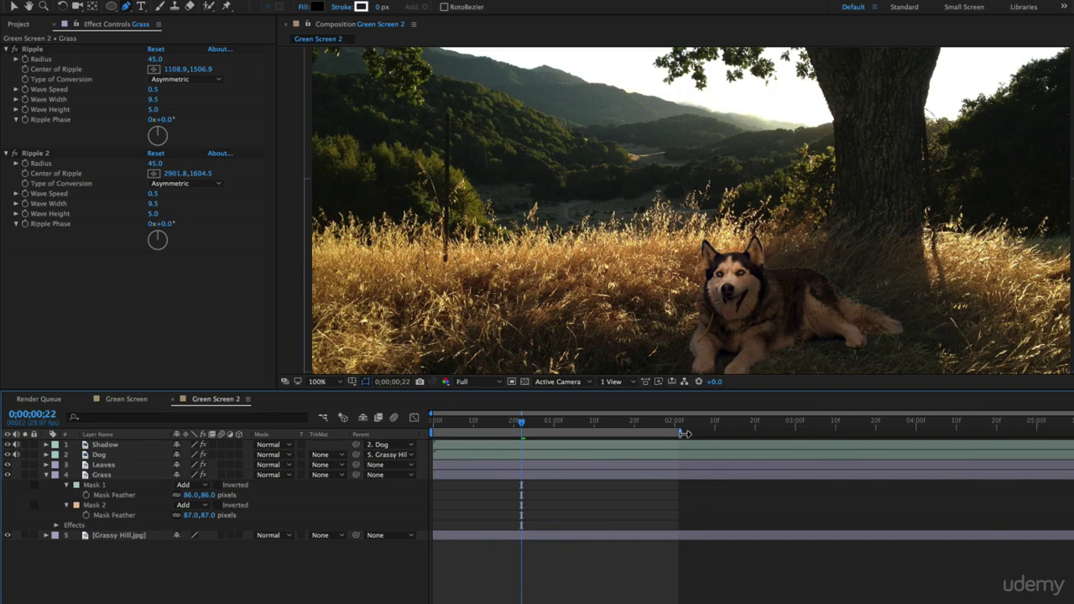
pyautogui.moveTo(682, 432); pyautogui.dragTo(924, 427)
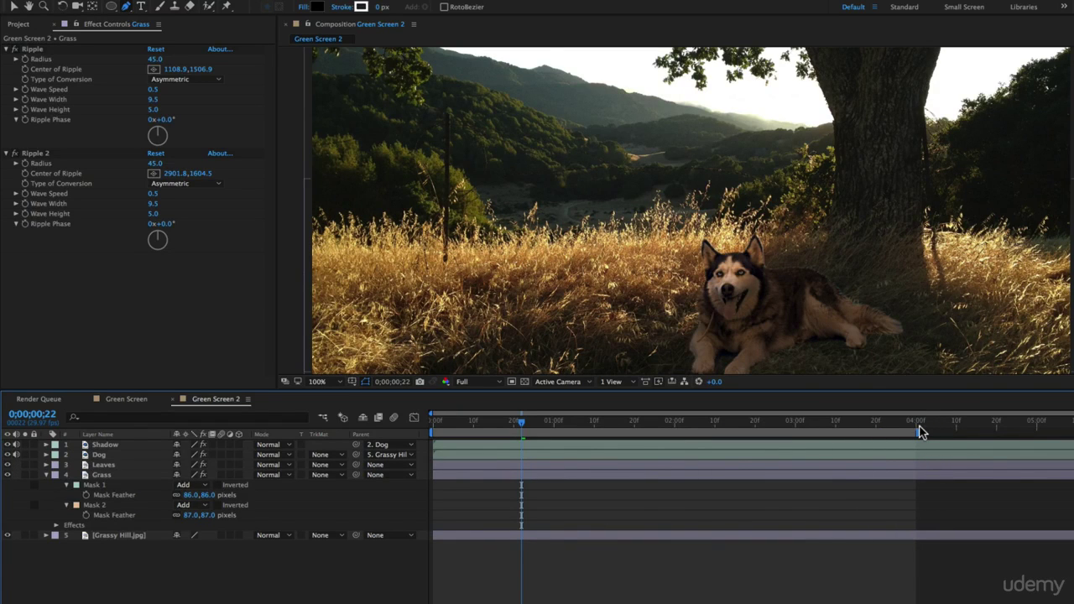
pyautogui.press('space')
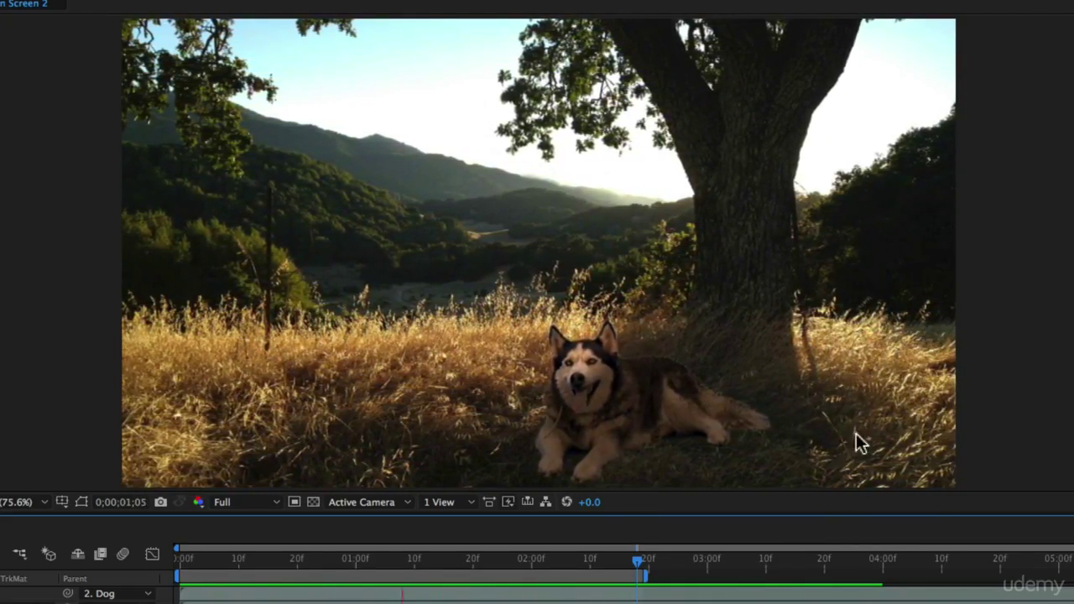
# Step: Save the project, activate the Selection tool and maximize the composition view
pyautogui.press('super+s')
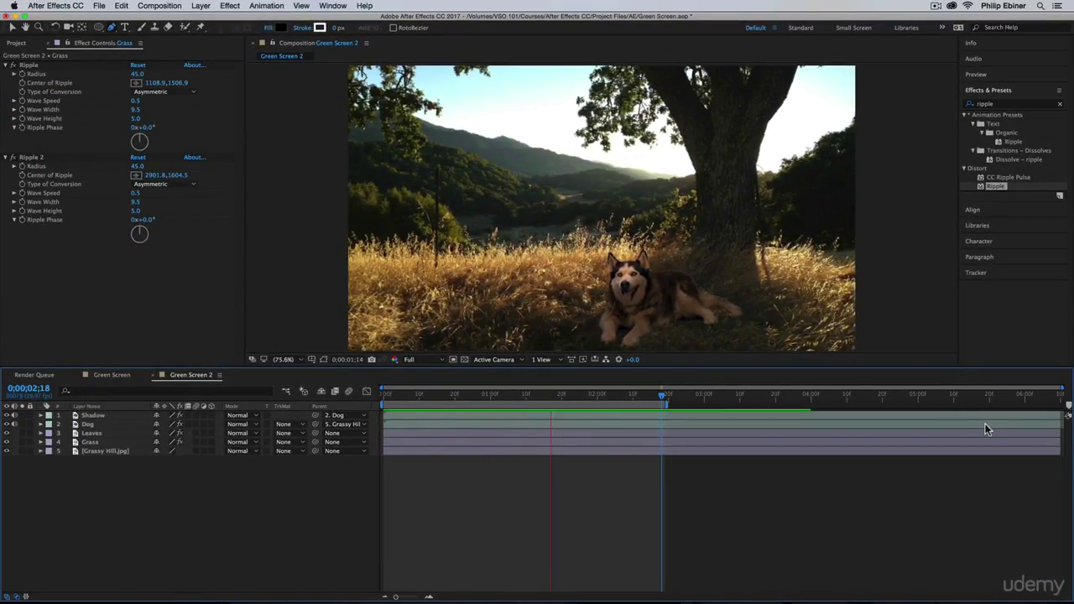
pyautogui.press('v')
pyautogui.click(915, 240)
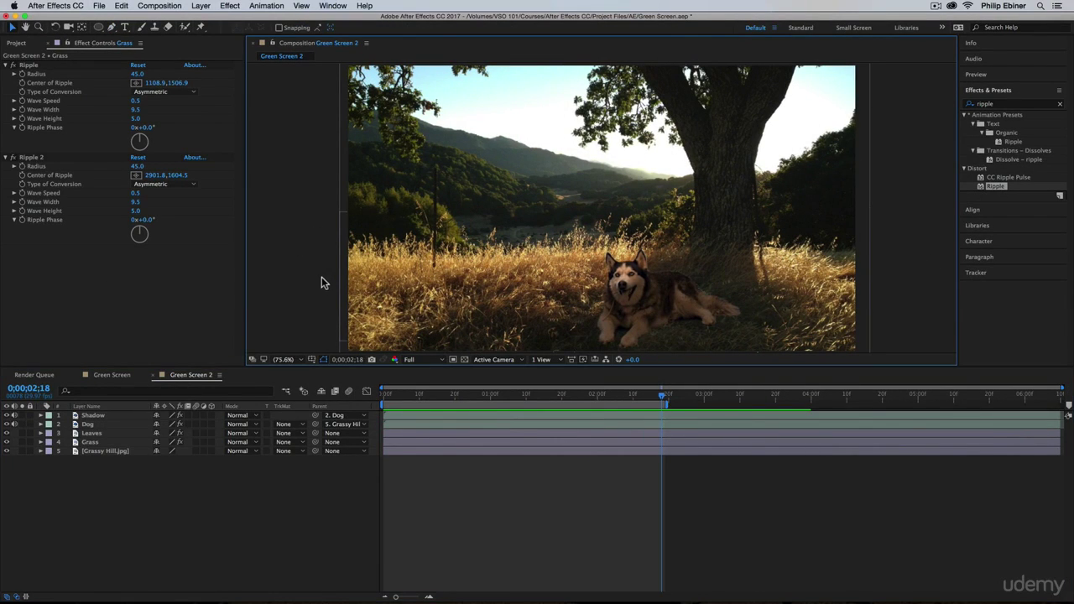
pyautogui.press('`')
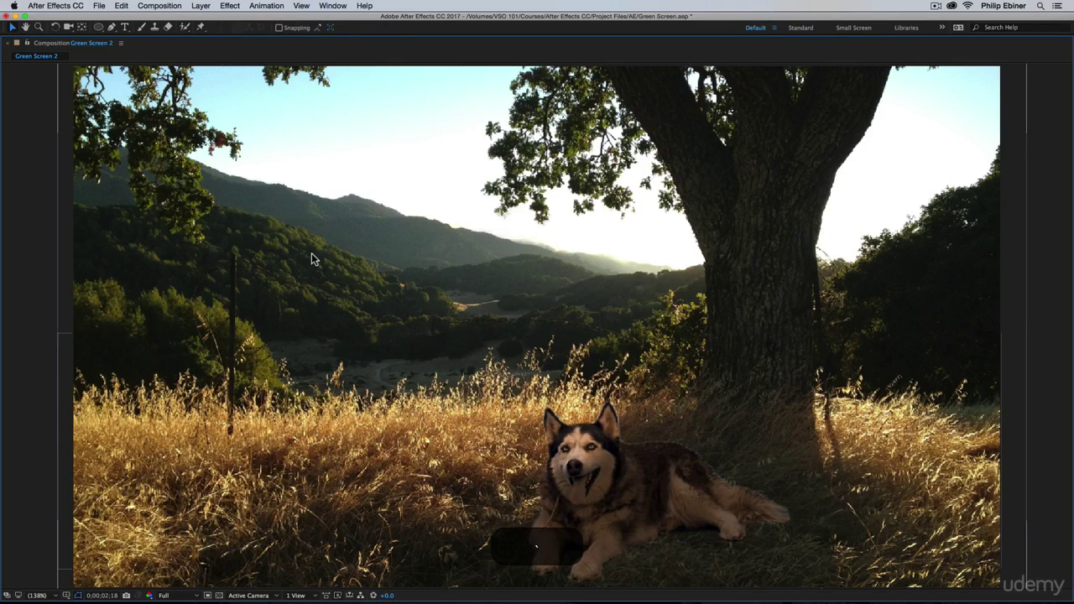